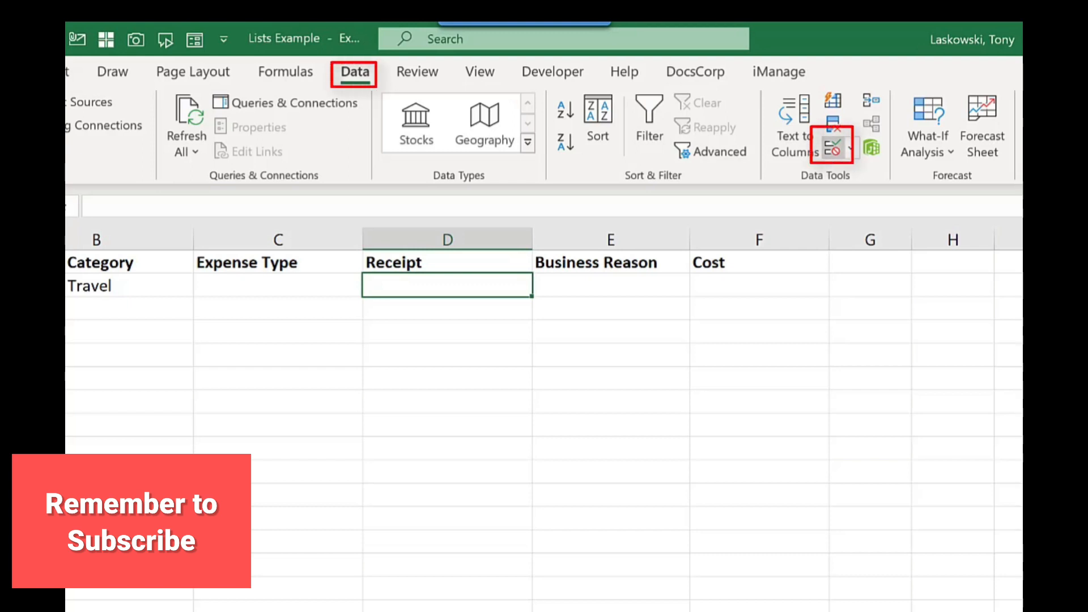
# Step: Restrict the Receipt cell D2 to a list with the source "Yes, No" and check its drop-down choices
pyautogui.click(832, 148)
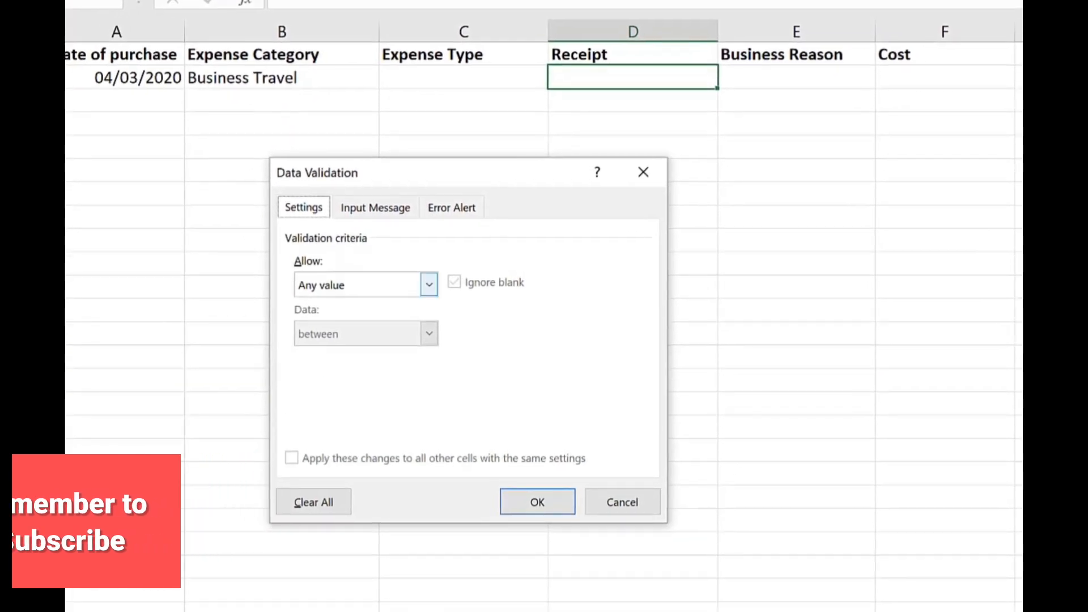
pyautogui.click(429, 284)
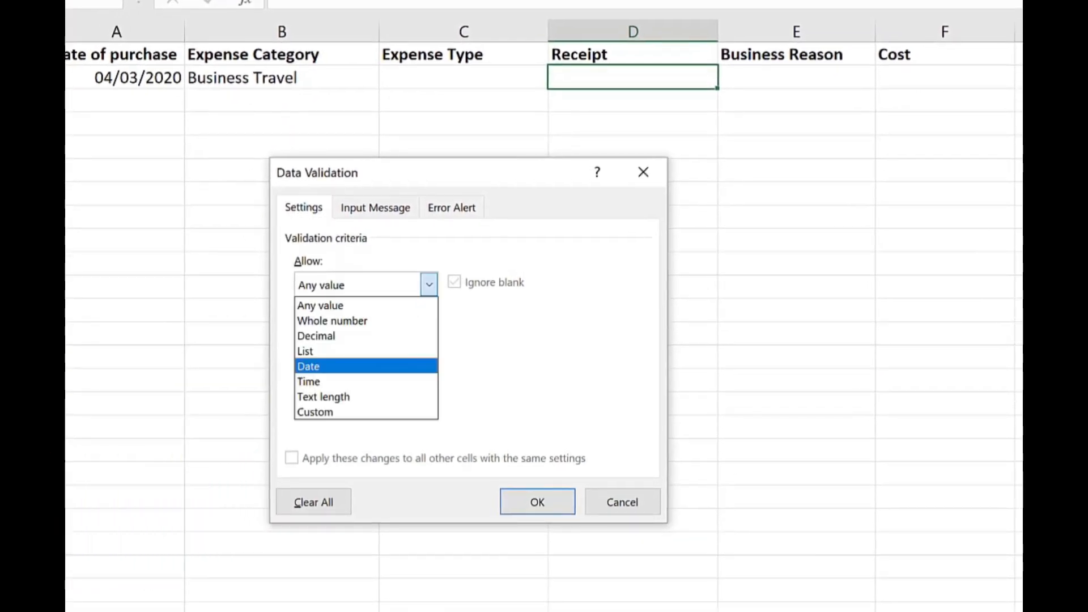
pyautogui.click(317, 350)
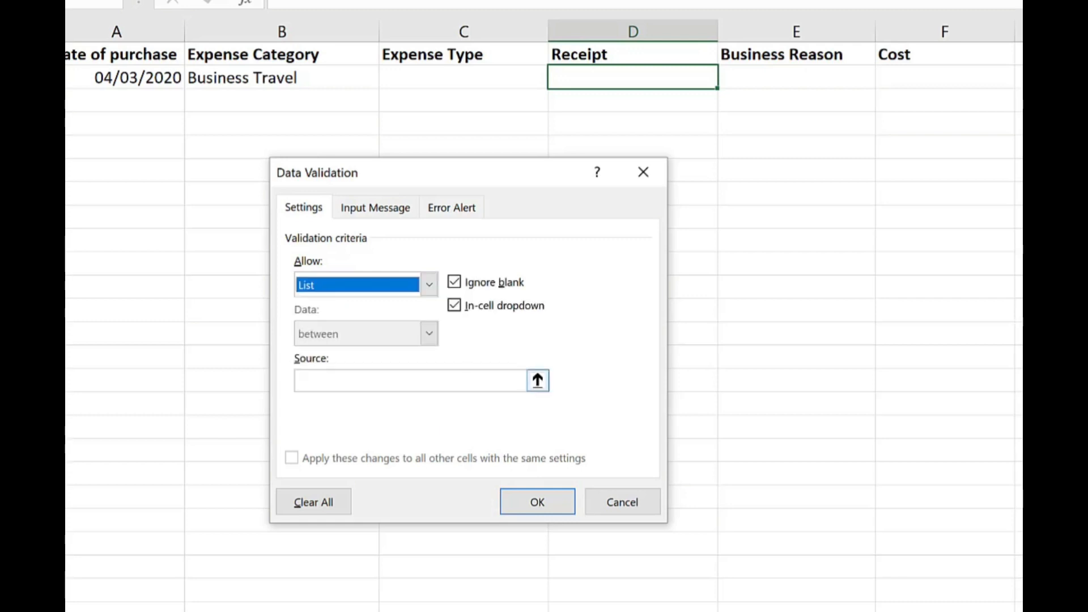
pyautogui.click(411, 381)
pyautogui.write('Yes, N')
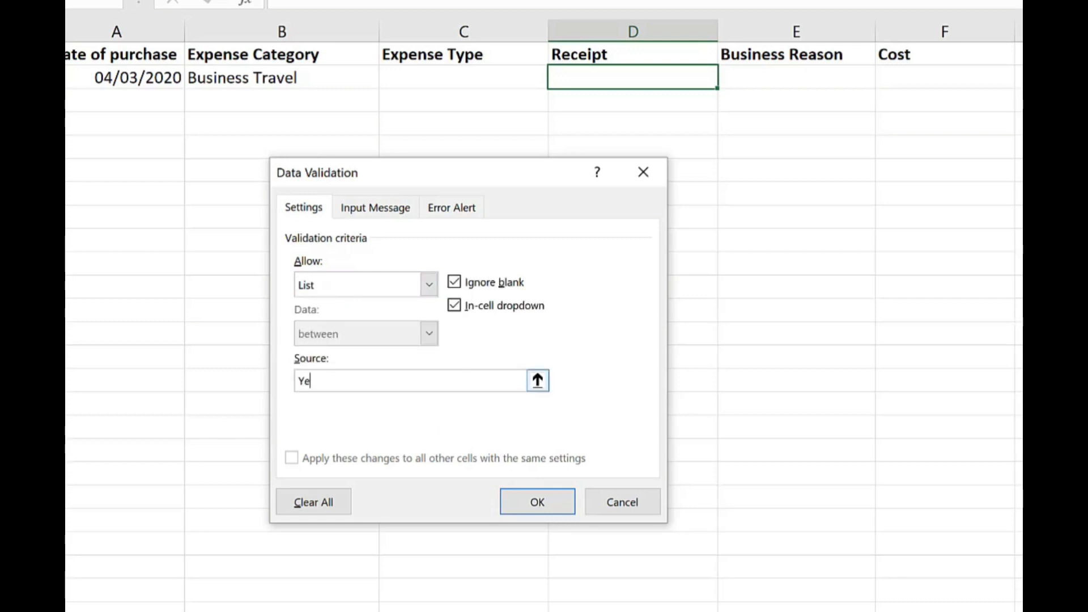
pyautogui.write('o')
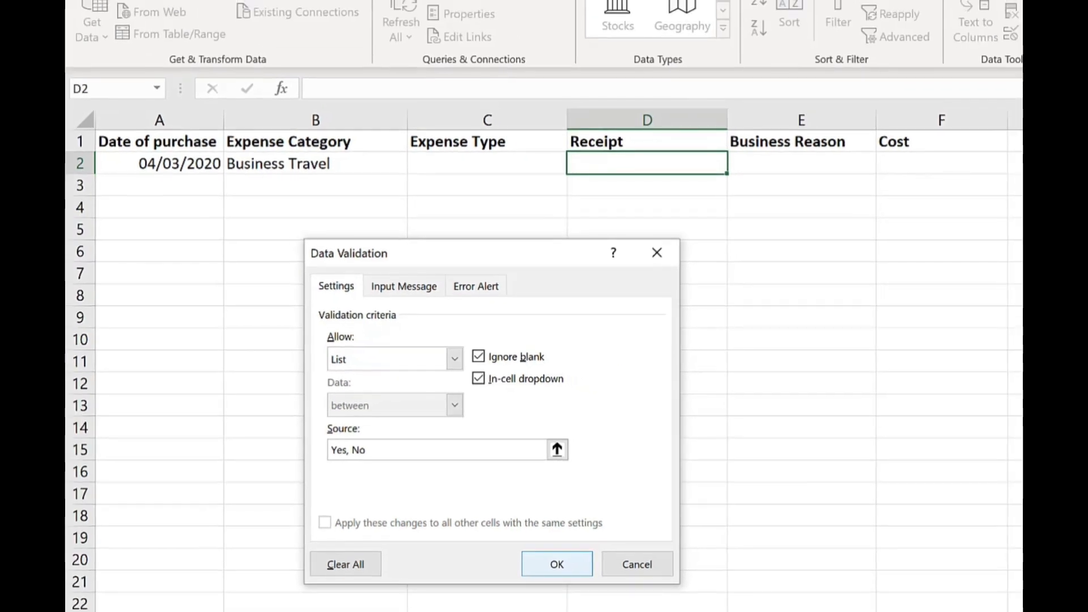
pyautogui.press('Return')
pyautogui.hotkey('alt', 'Down')
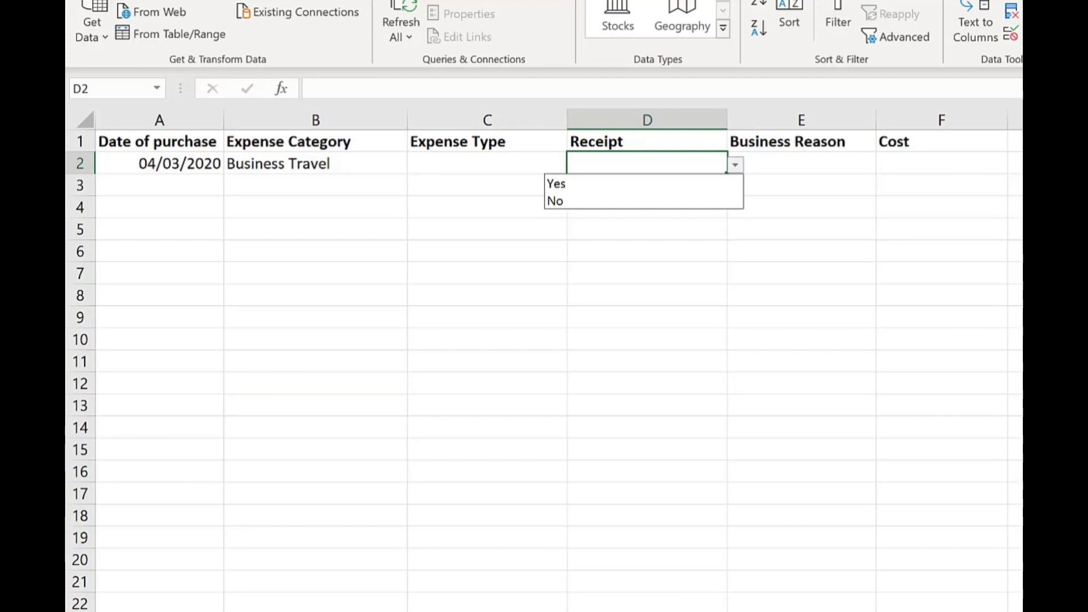
pyautogui.press('Escape')
# Step: Review the Basic Lists sheet, and set data validation for the Expense Type cell C2 on Expenses Input to allow a List
pyautogui.click(487, 163)
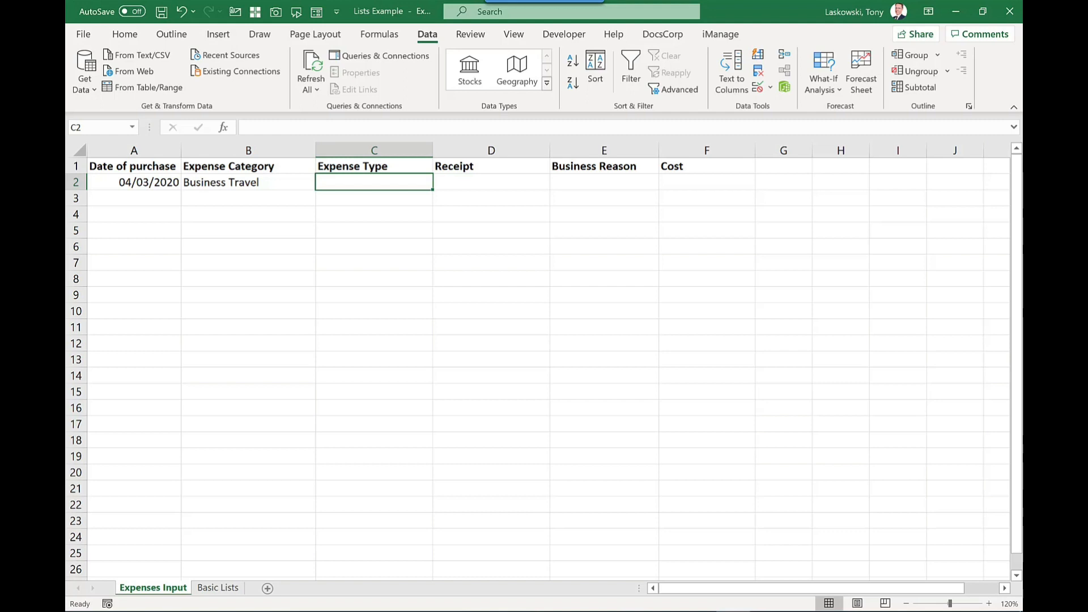
pyautogui.hotkey('ctrl', 'pagedown')
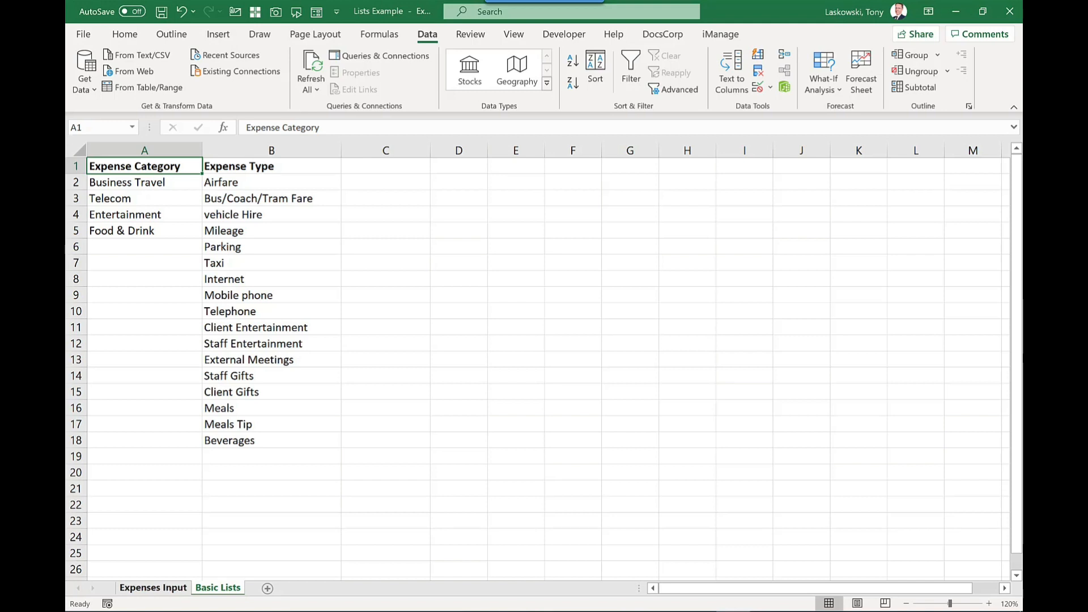
pyautogui.hotkey('ctrl', 'pageup')
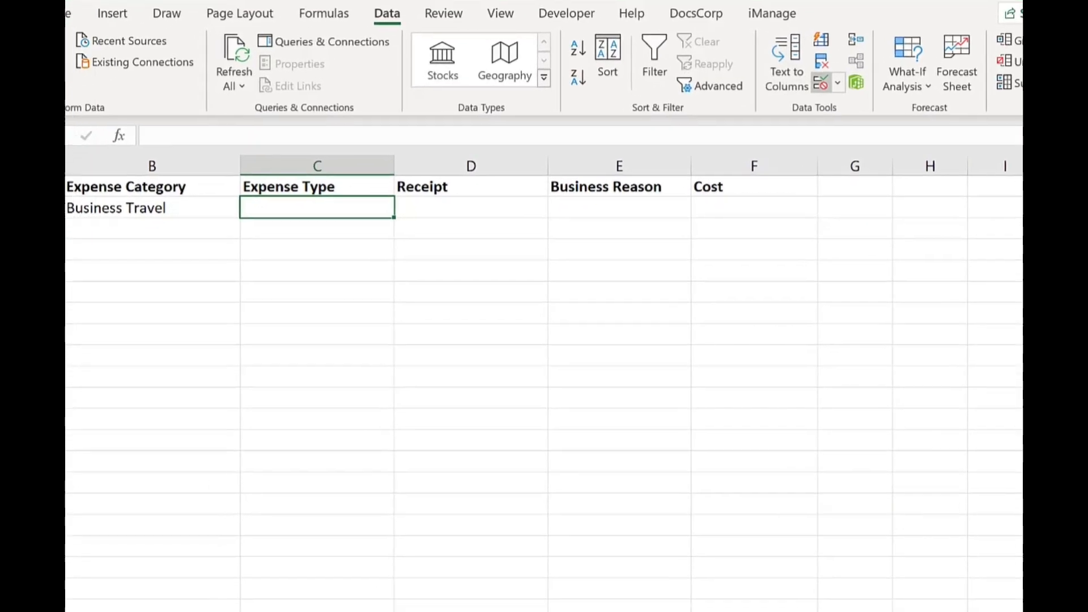
pyautogui.hotkey('alt', 'a')
pyautogui.press('v')
pyautogui.press('v')
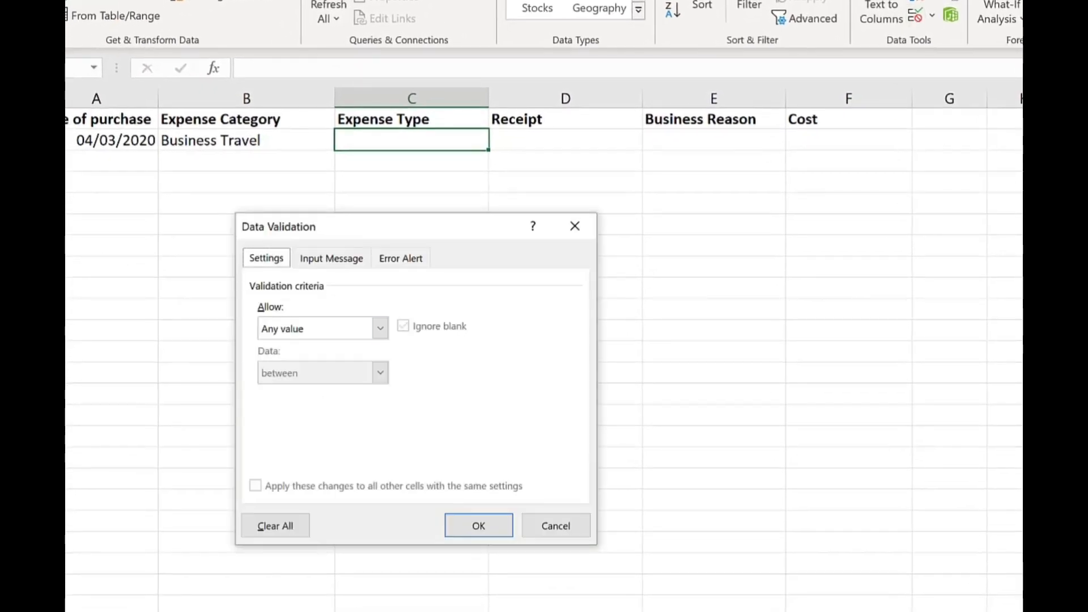
pyautogui.hotkey('alt', 'Down')
pyautogui.press('Down')
pyautogui.press('Down')
pyautogui.press('Down')
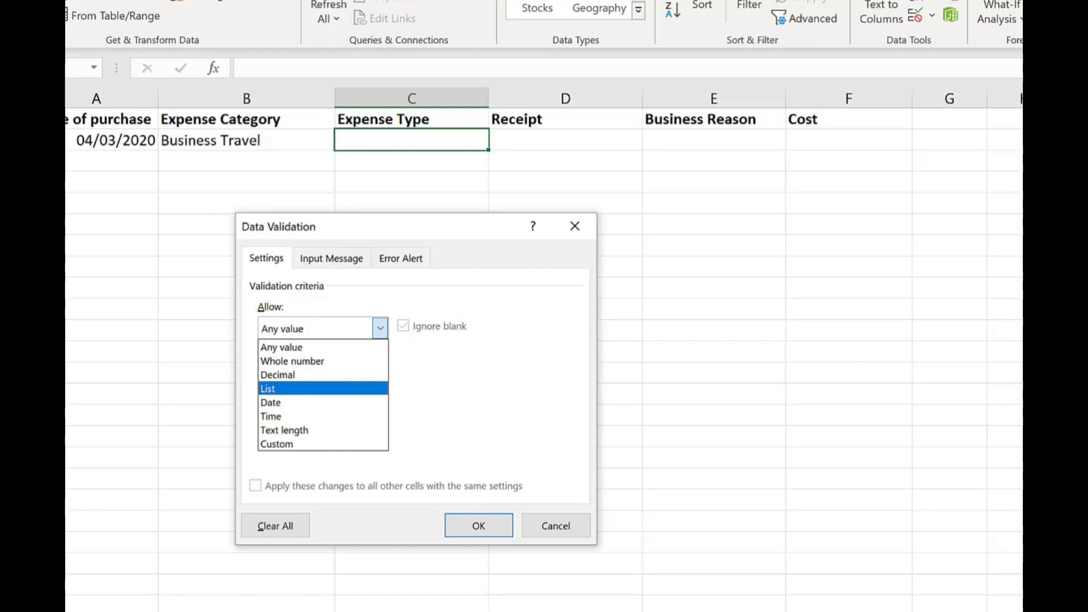
pyautogui.press('Return')
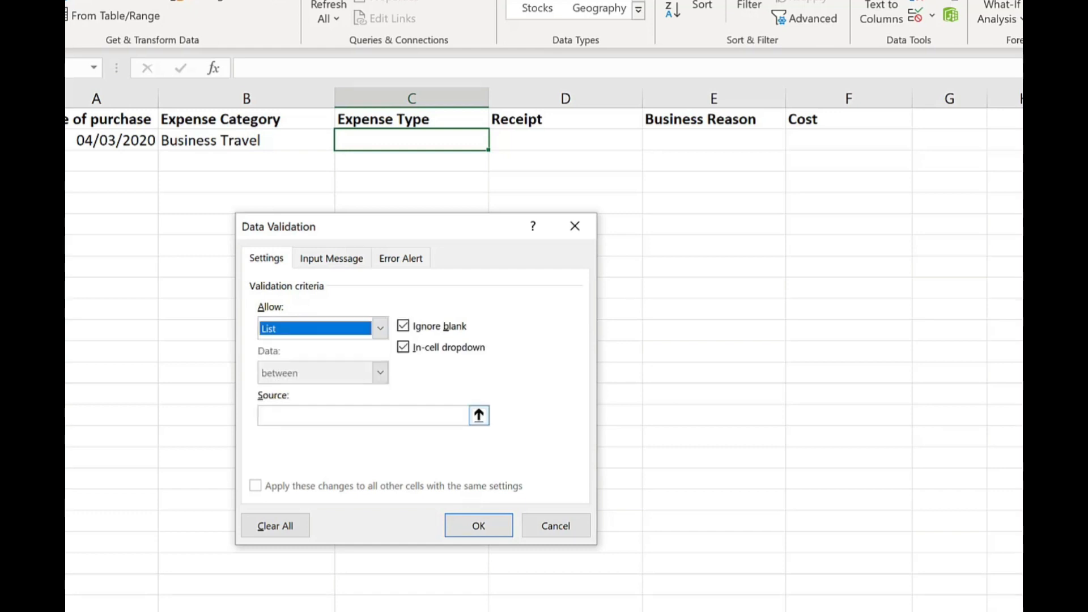
# Step: Use the expense types in B2:B18 of the Basic Lists sheet as the validation source, and check the drop-down in C2
pyautogui.click(479, 415)
pyautogui.click(219, 588)
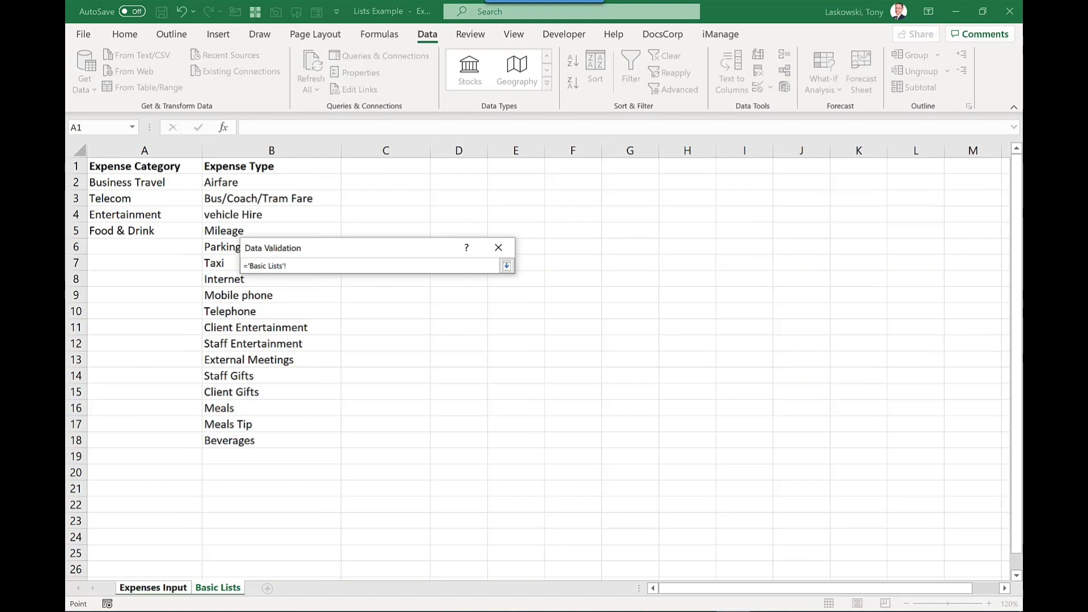
pyautogui.moveTo(227, 182); pyautogui.dragTo(227, 344)
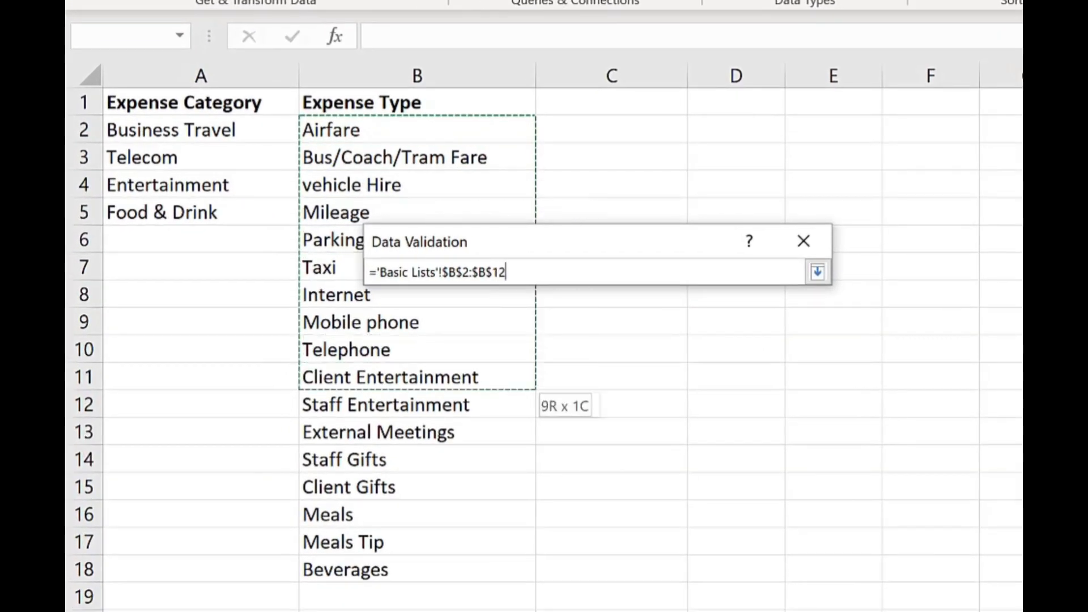
pyautogui.moveTo(417, 391); pyautogui.dragTo(417, 569)
pyautogui.press('Return')
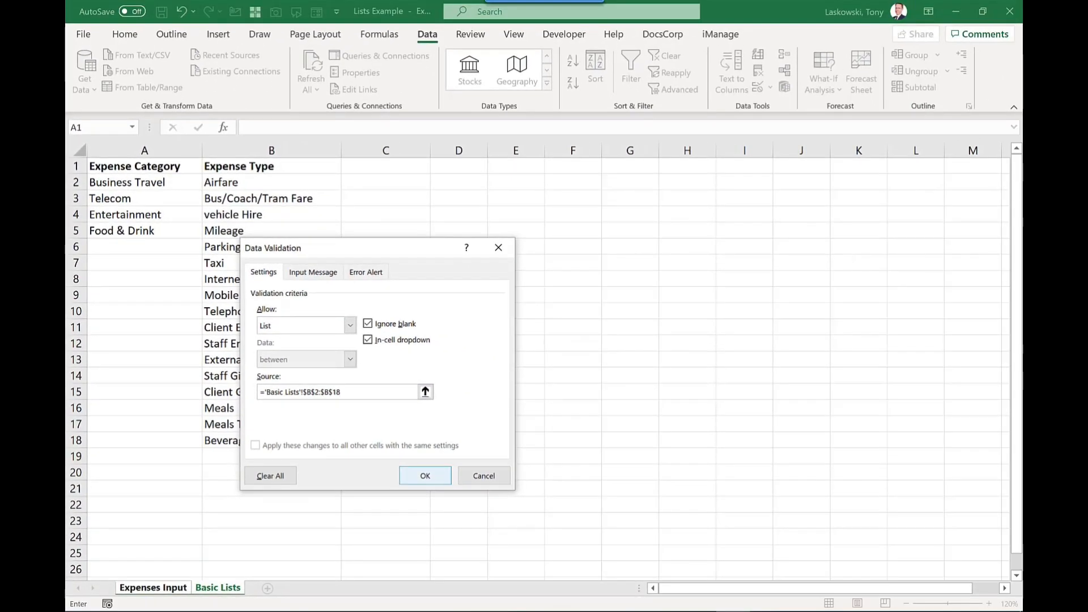
pyautogui.press('Return')
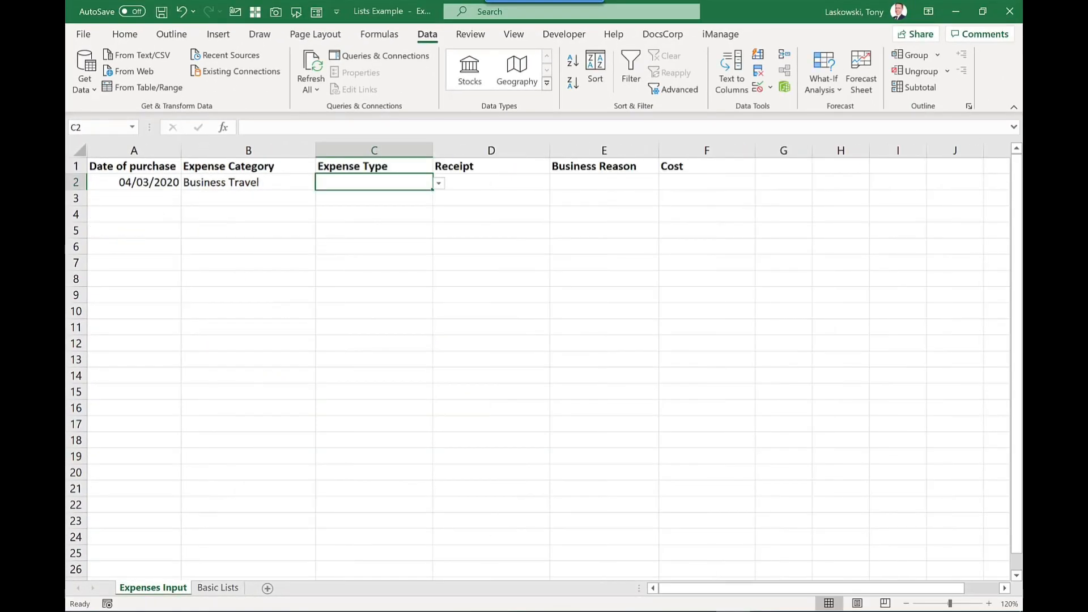
pyautogui.hotkey('alt', 'Down')
pyautogui.scroll(-1, 369, 241)
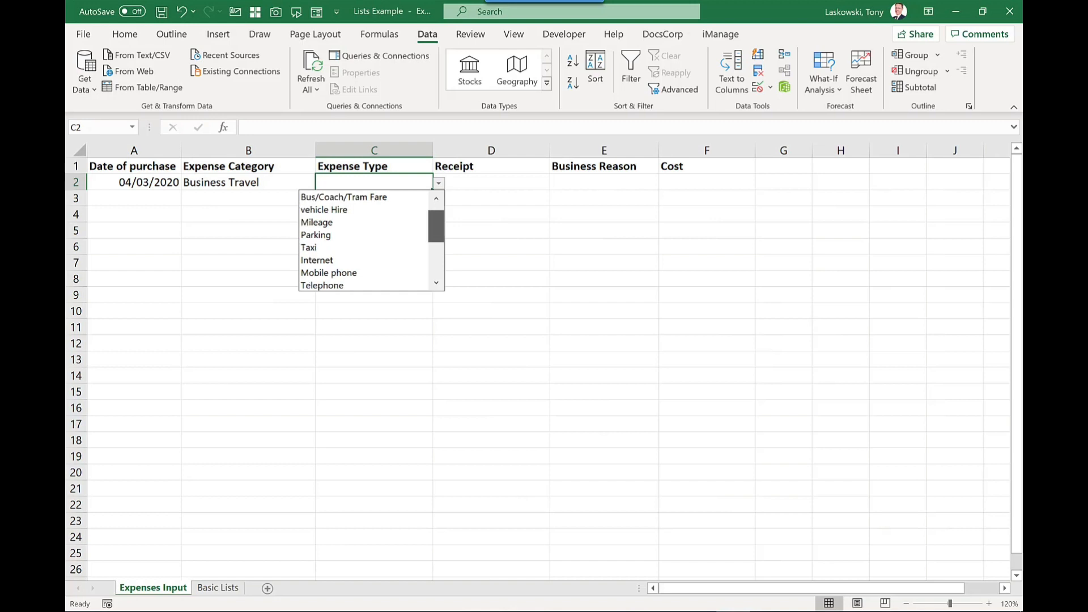
# Step: Add "Other" in B19 below Beverages on the Basic Lists sheet, and check the Expense Type drop-down in C2 of Expenses Input
pyautogui.hotkey('ctrl', 'pagedown')
pyautogui.click(272, 457)
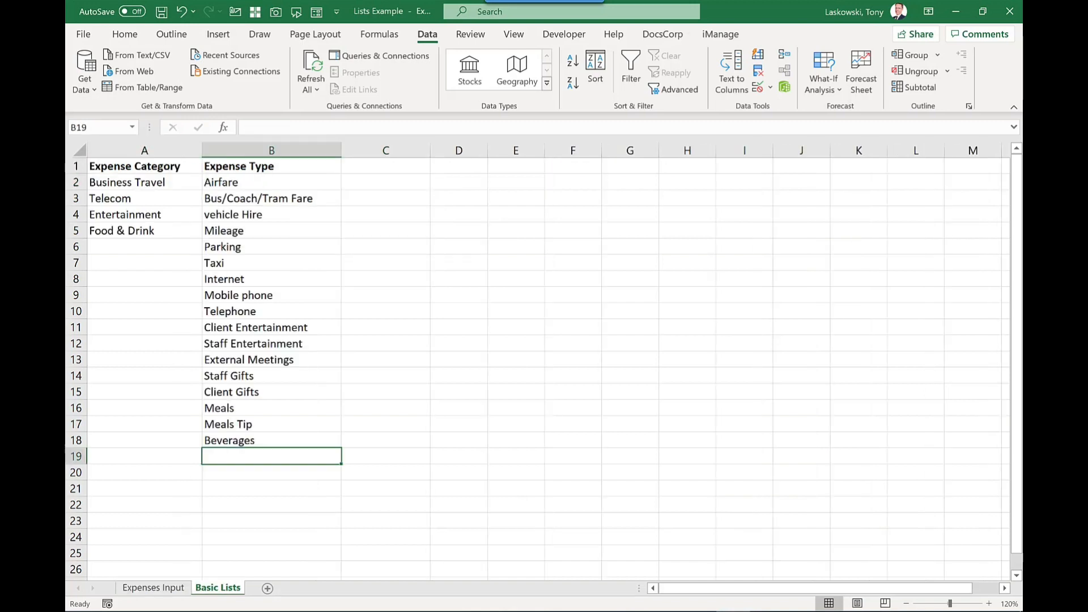
pyautogui.write('Other')
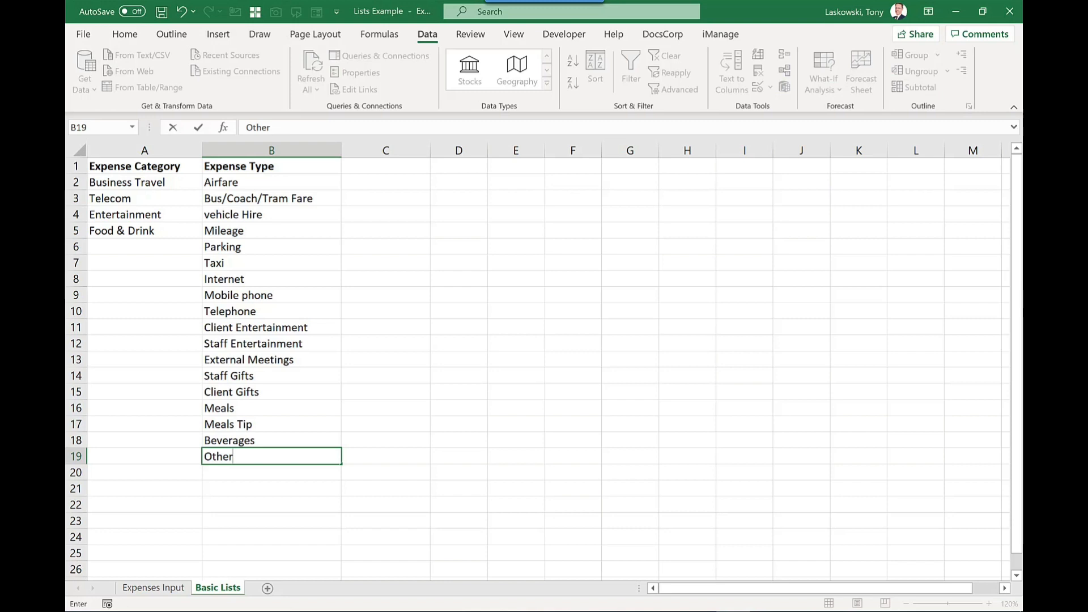
pyautogui.press('Return')
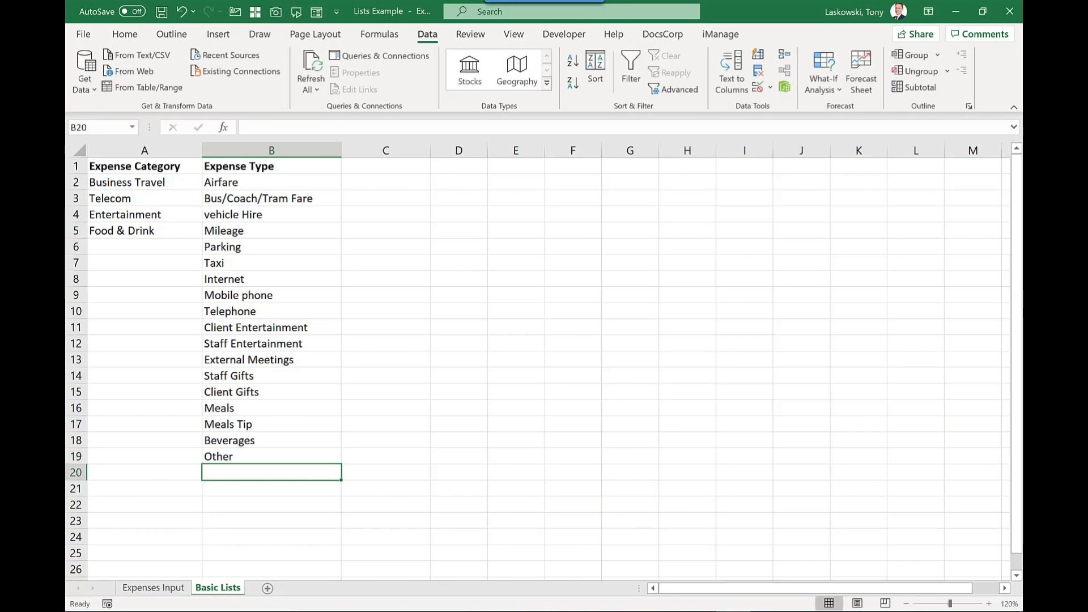
pyautogui.hotkey('ctrl', 'pageup')
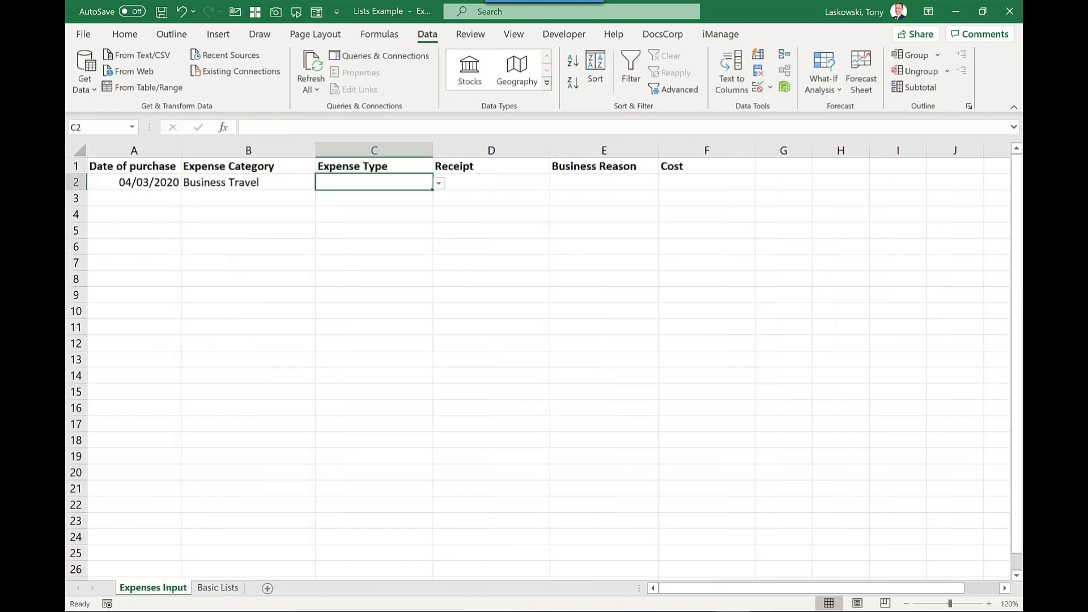
pyautogui.hotkey('alt', 'Down')
pyautogui.scroll(-3, 371, 234)
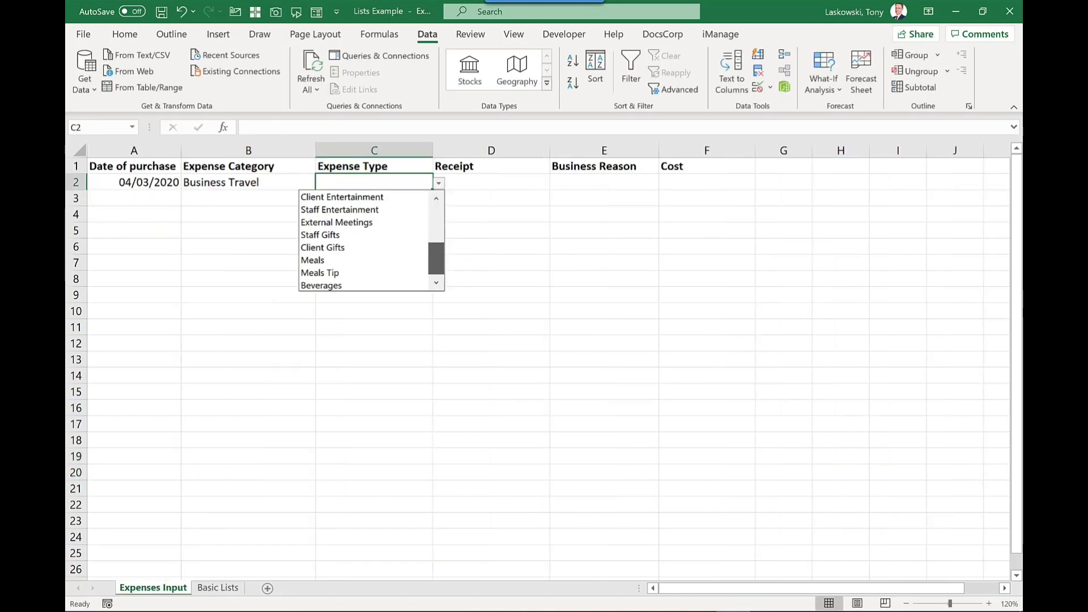
pyautogui.press('Escape')
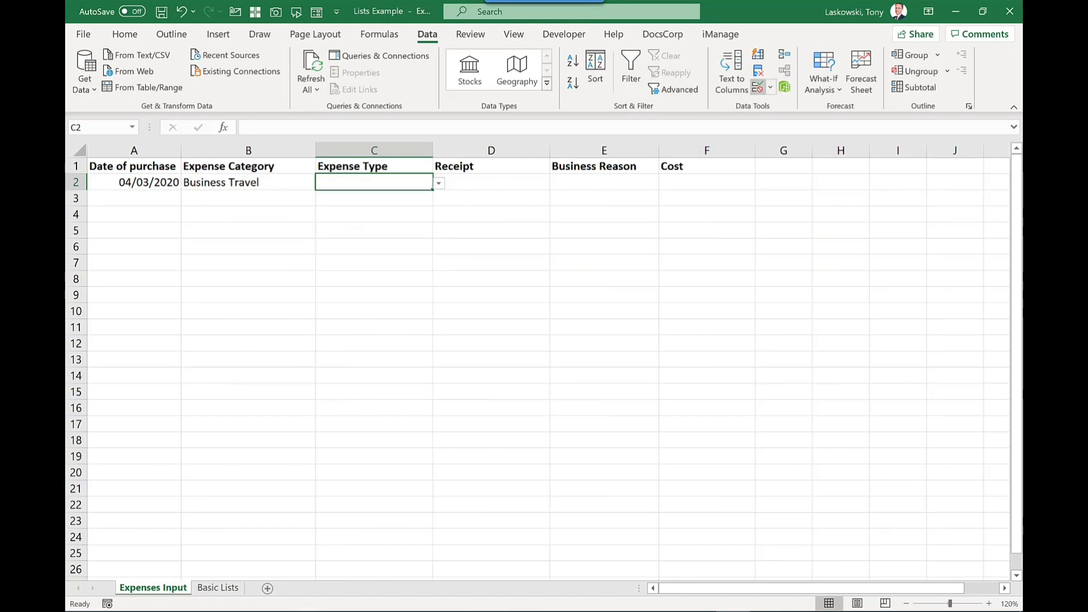
# Step: Extend the validation source of C2 to ='Basic Lists'!$B$2:$B$19 and check the end of the drop-down list
pyautogui.click(758, 86)
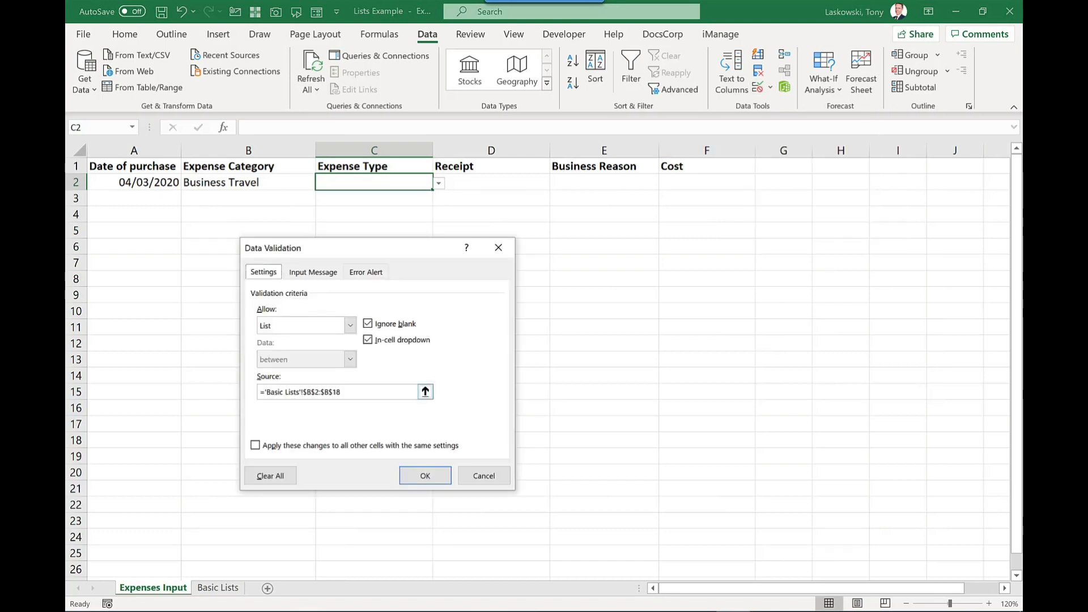
pyautogui.click(425, 392)
pyautogui.moveTo(331, 182); pyautogui.dragTo(334, 457)
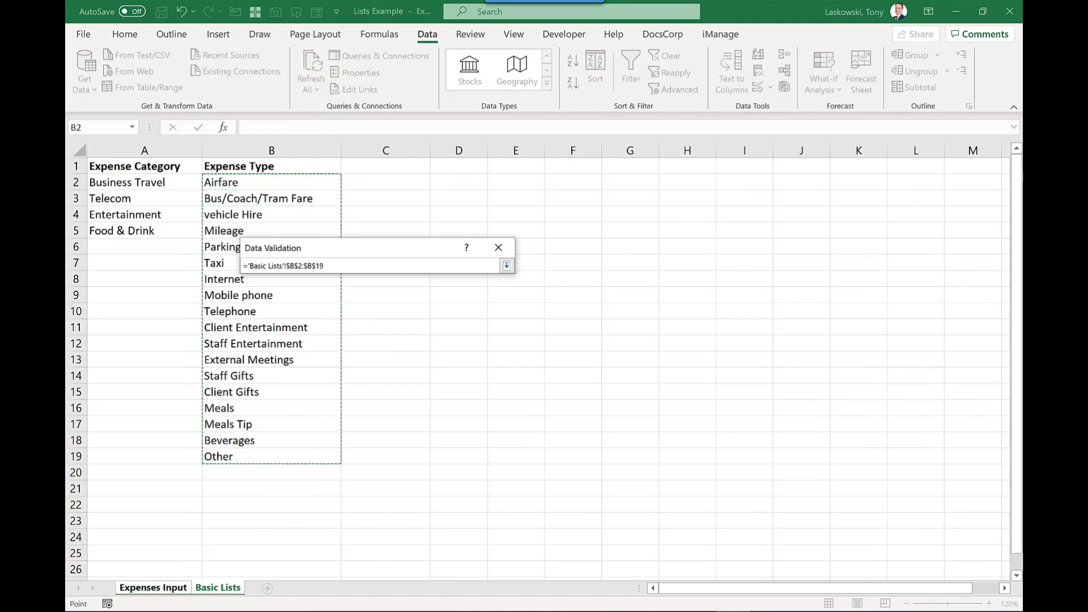
pyautogui.press('Return')
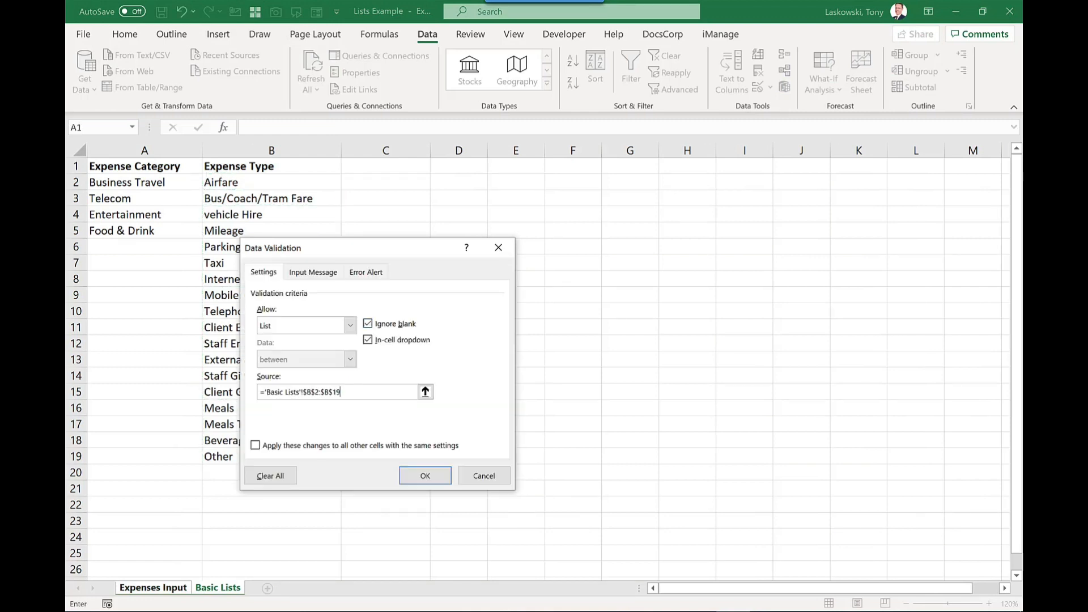
pyautogui.press('Return')
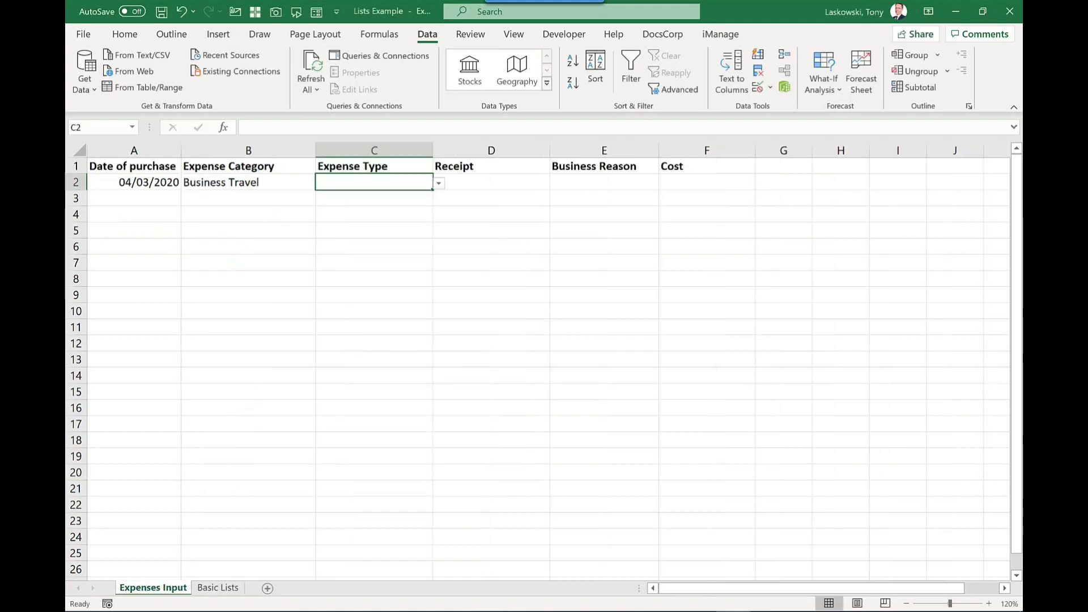
pyautogui.hotkey('alt', 'Down')
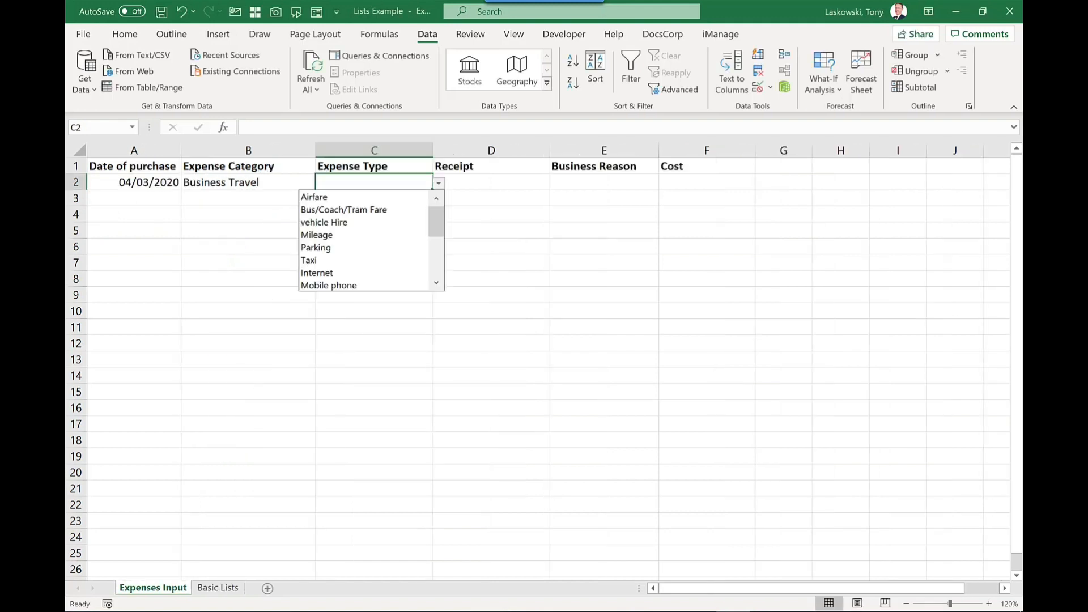
pyautogui.scroll(-4, 365, 241)
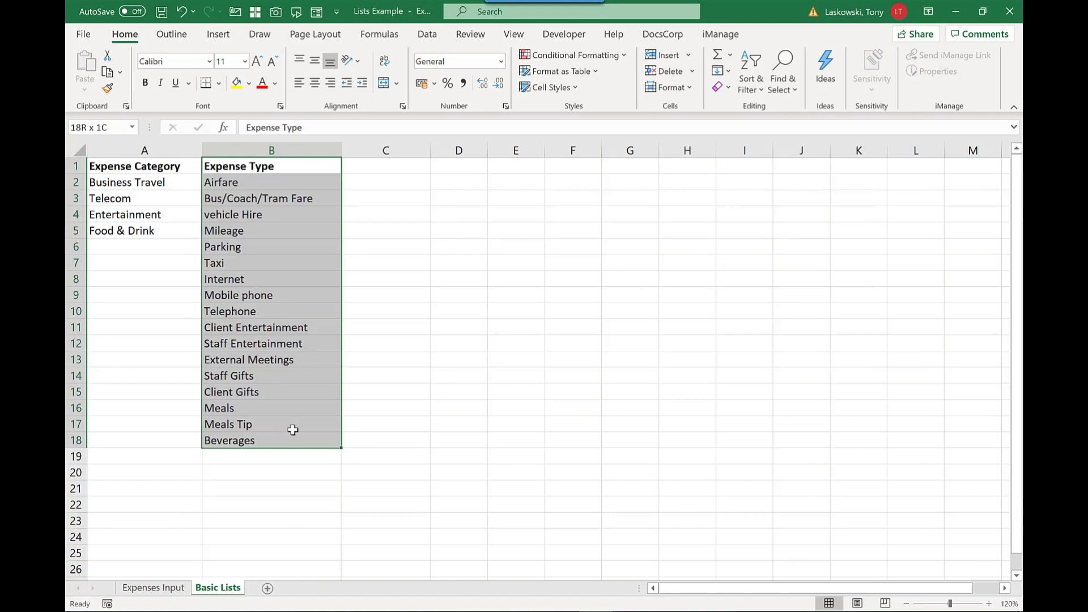
# Step: Format the Expense Type list B1:B18 on Basic Lists as a table with a black header, and hide its filter button
pyautogui.moveTo(292, 429); pyautogui.dragTo(292, 429)
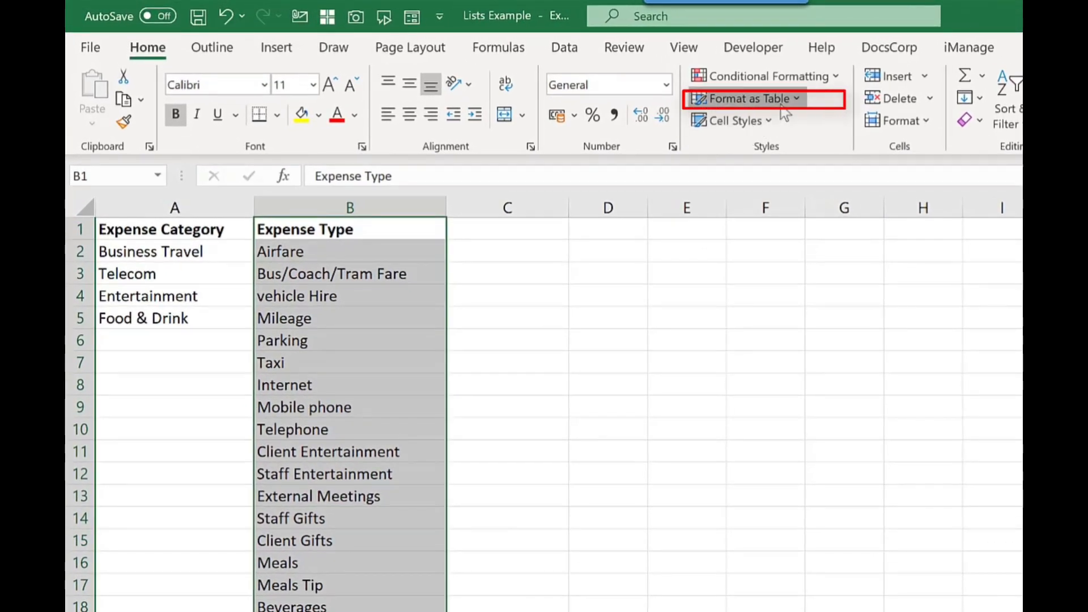
pyautogui.click(780, 104)
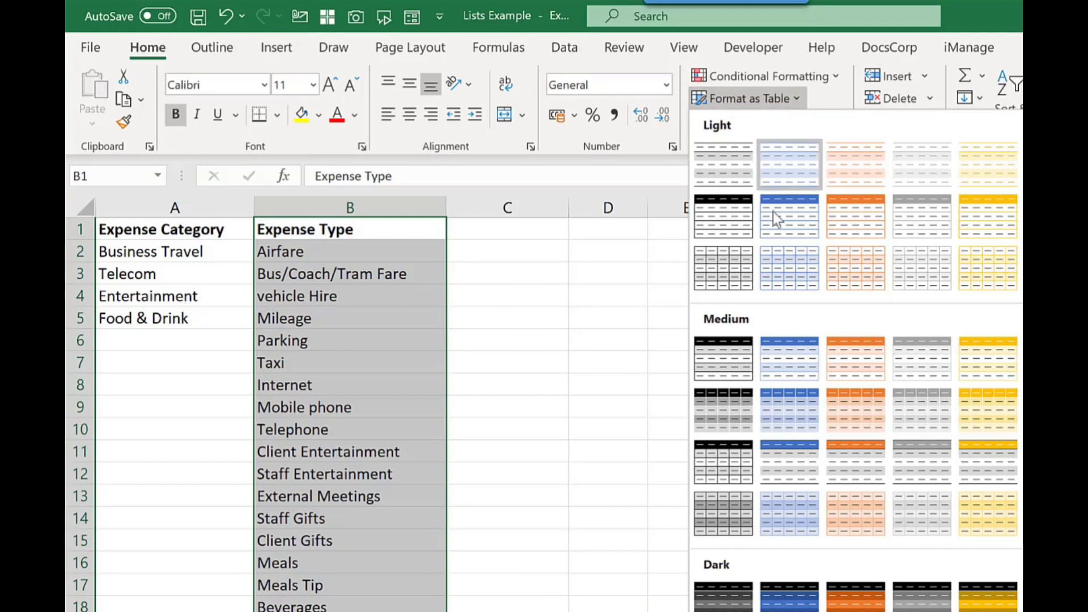
pyautogui.click(723, 268)
pyautogui.click(525, 545)
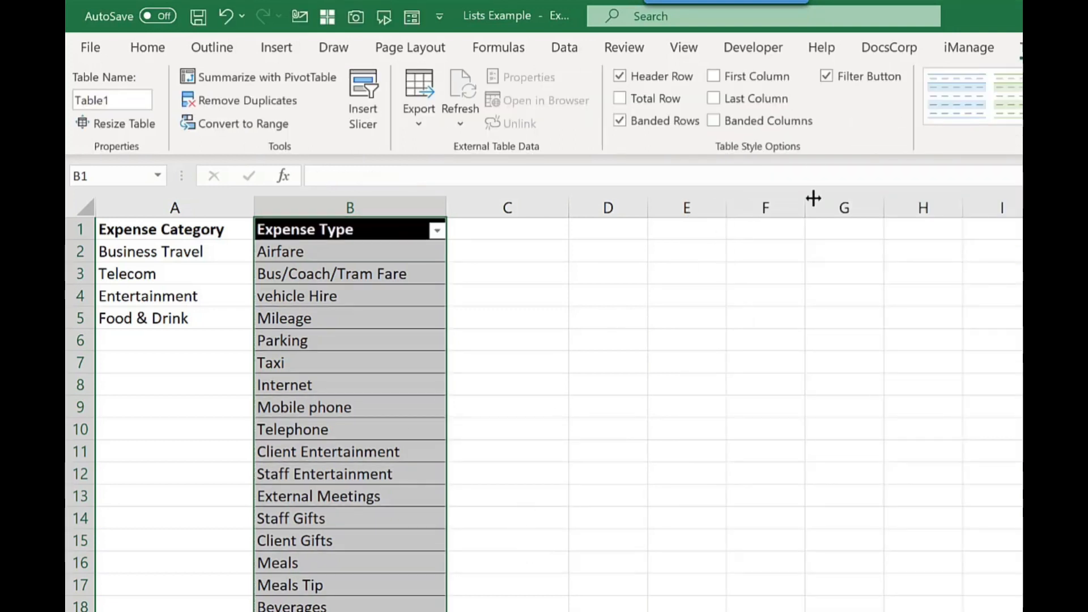
pyautogui.click(827, 76)
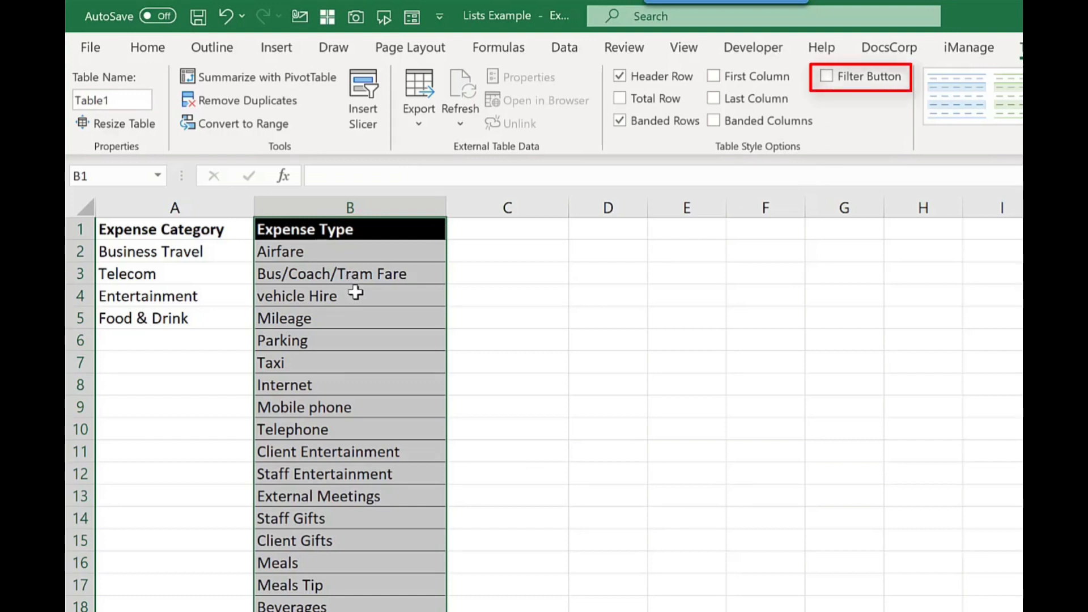
pyautogui.click(361, 305)
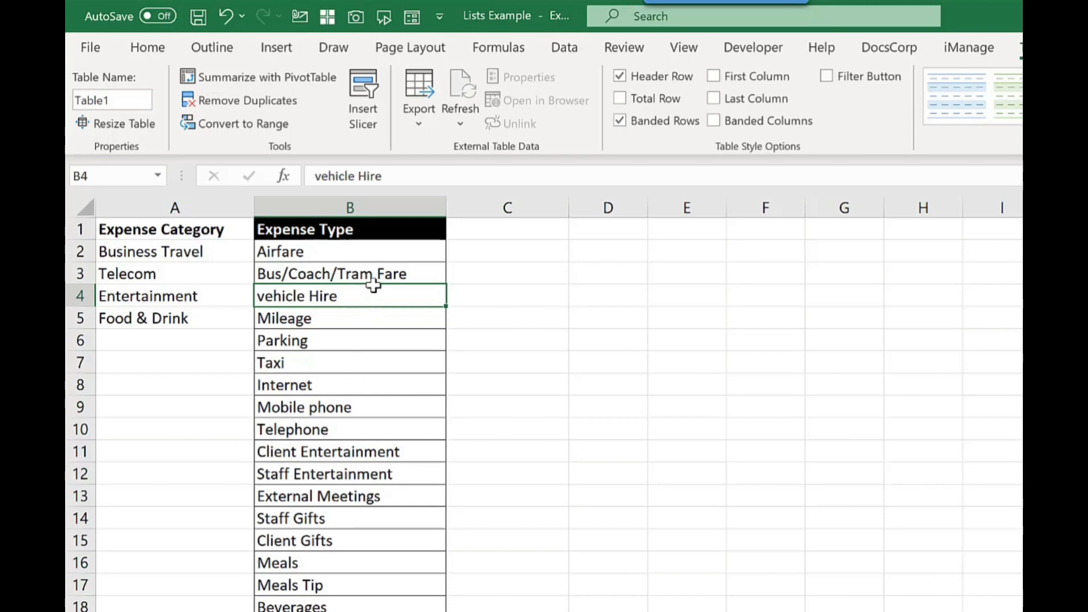
# Step: Select the Expense Type list on Basic Lists from its header in B1 downwards and name the range ExpenseType
pyautogui.moveTo(381, 230); pyautogui.dragTo(389, 608)
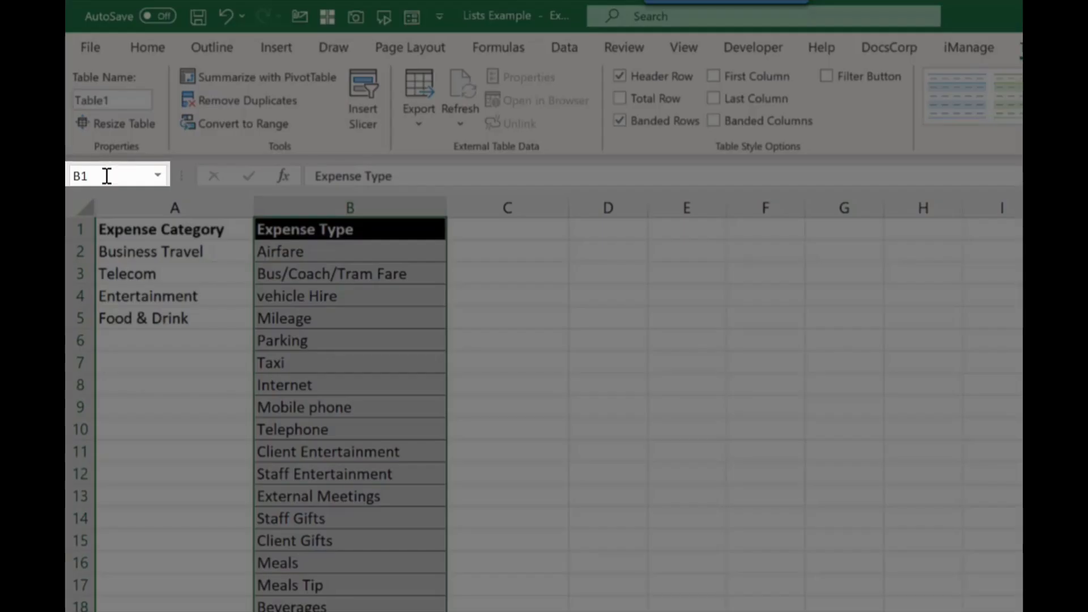
pyautogui.click(107, 176)
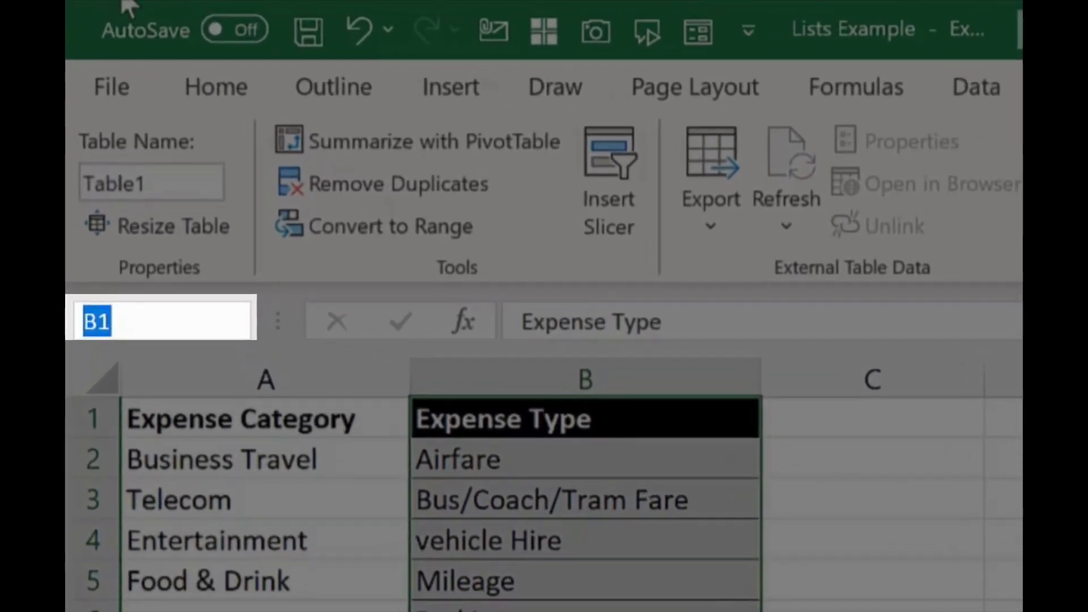
pyautogui.write('Expense')
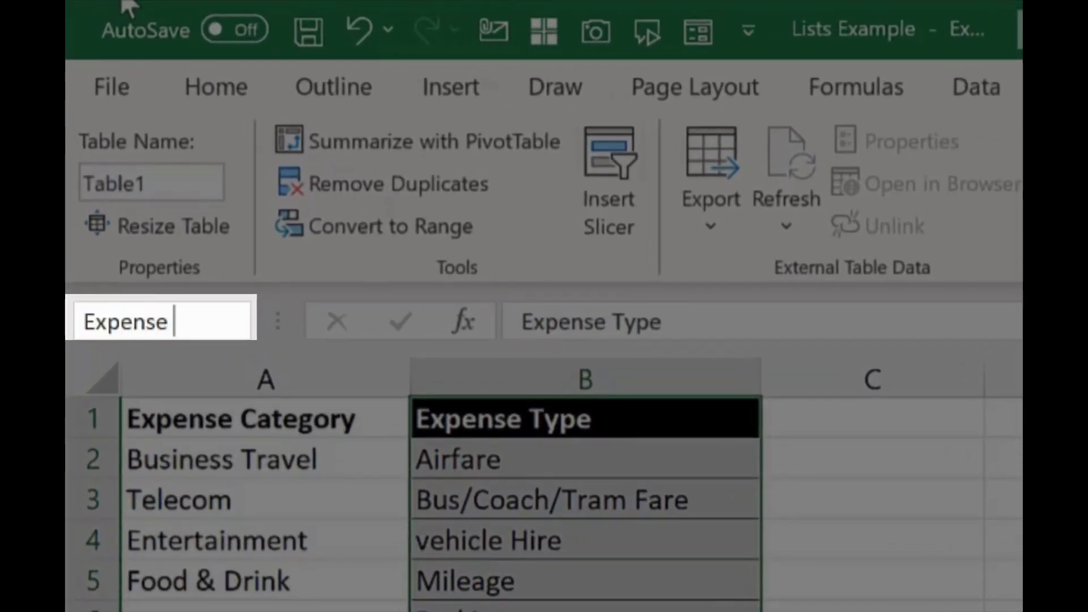
pyautogui.press('BackSpace')
pyautogui.write('Type')
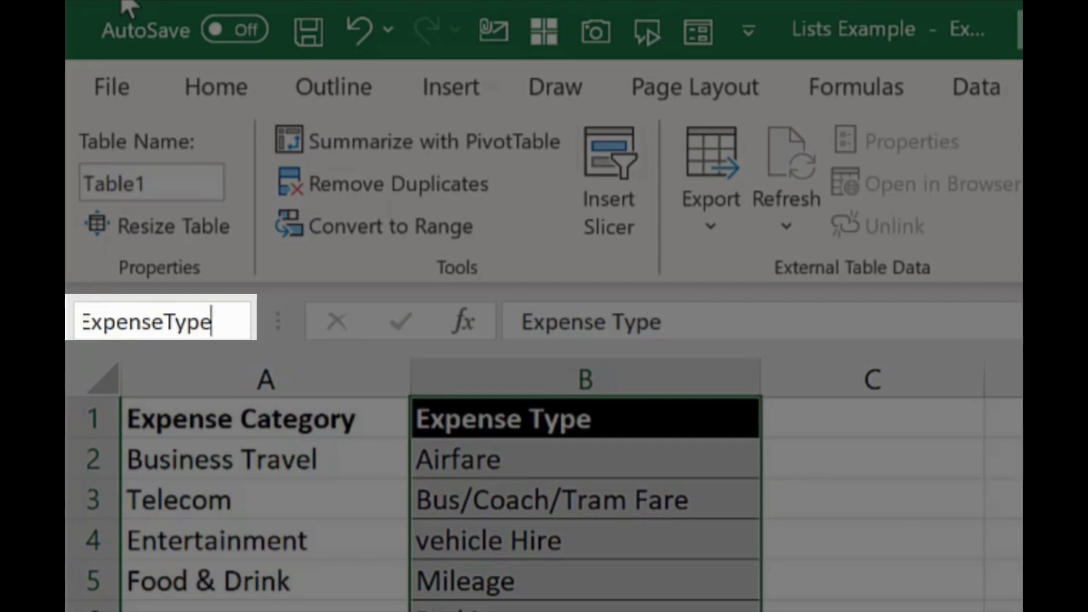
pyautogui.press('Return')
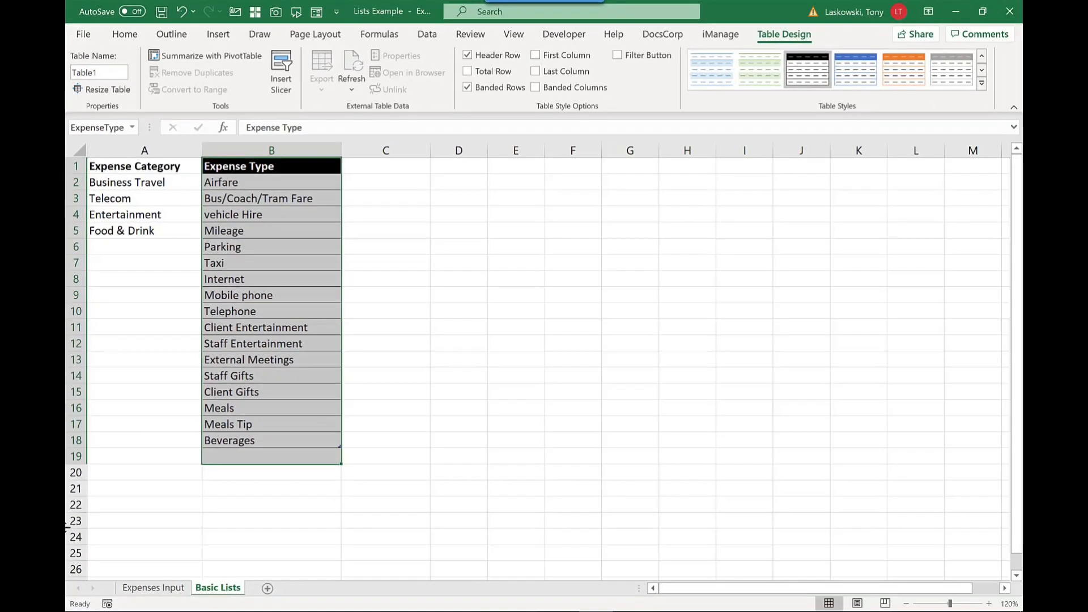
# Step: Start data validation for the Expense Type cell C2 on Expenses Input and set it to allow a List
pyautogui.click(169, 589)
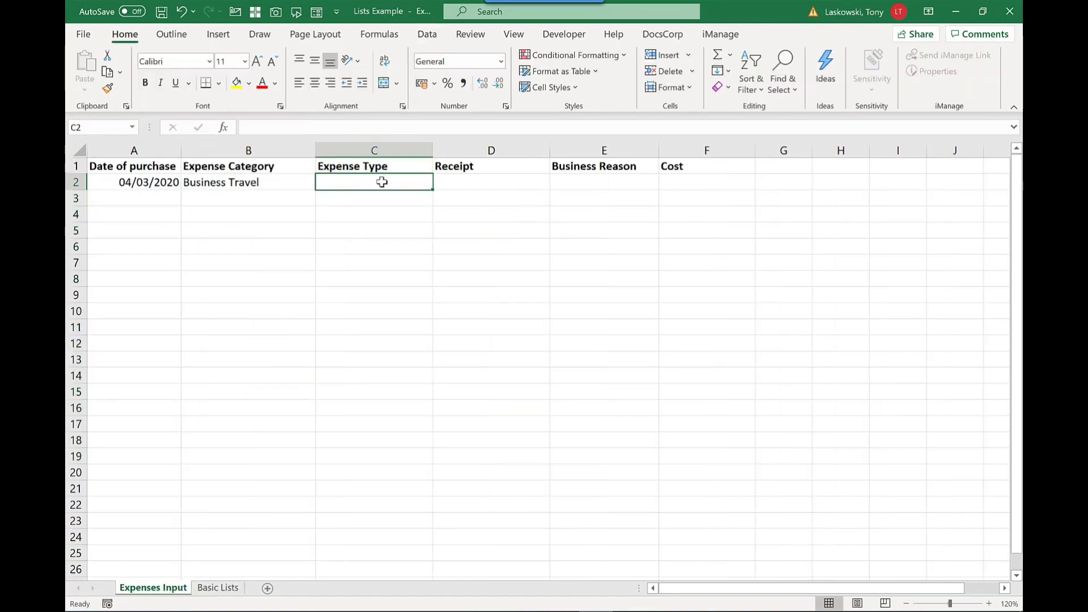
pyautogui.click(426, 35)
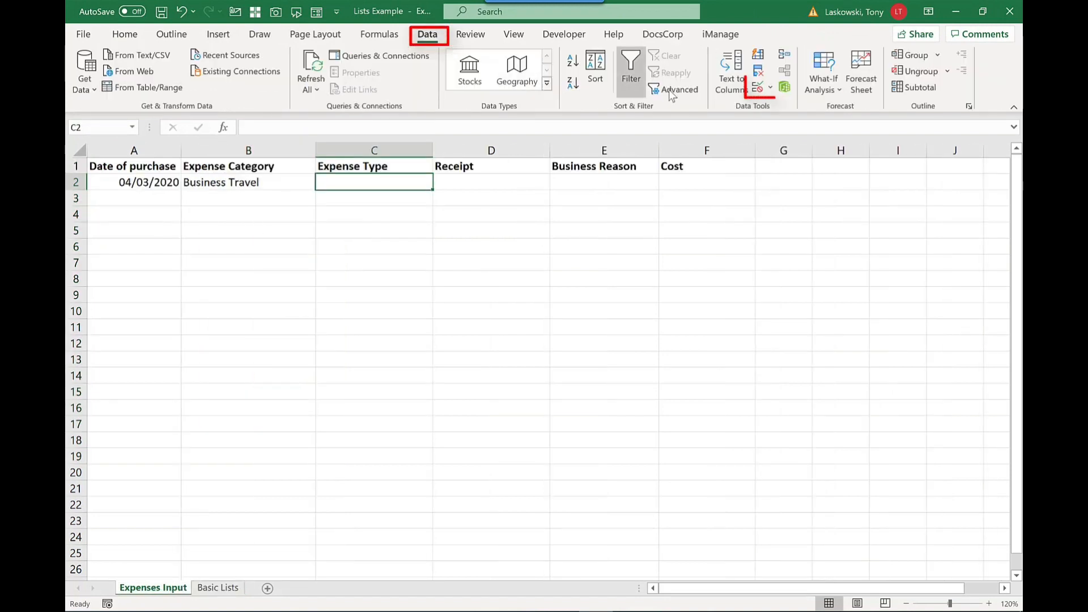
pyautogui.click(758, 89)
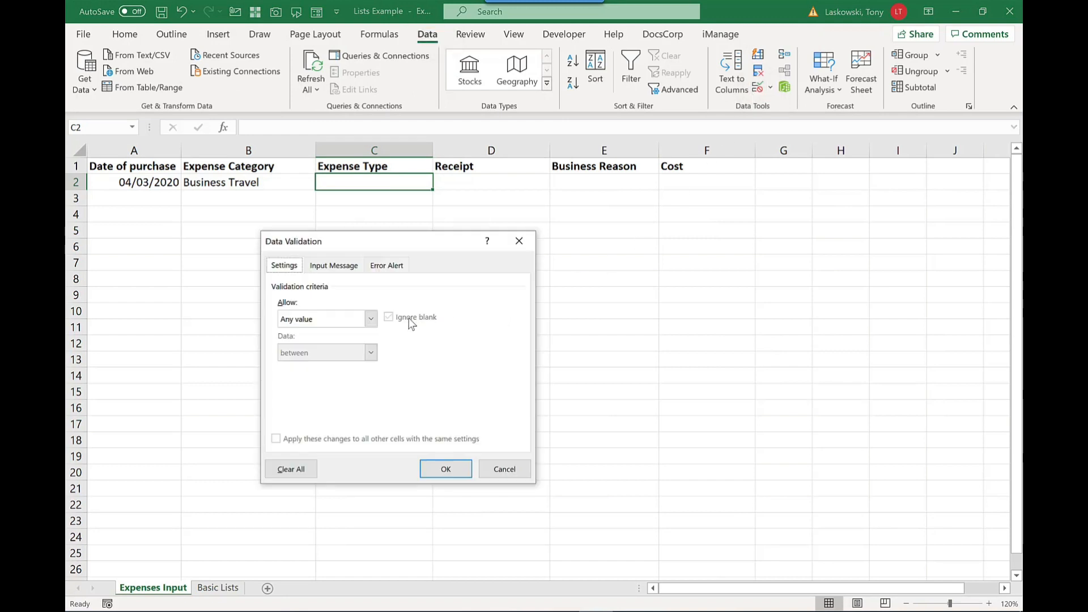
pyautogui.click(371, 319)
pyautogui.click(327, 365)
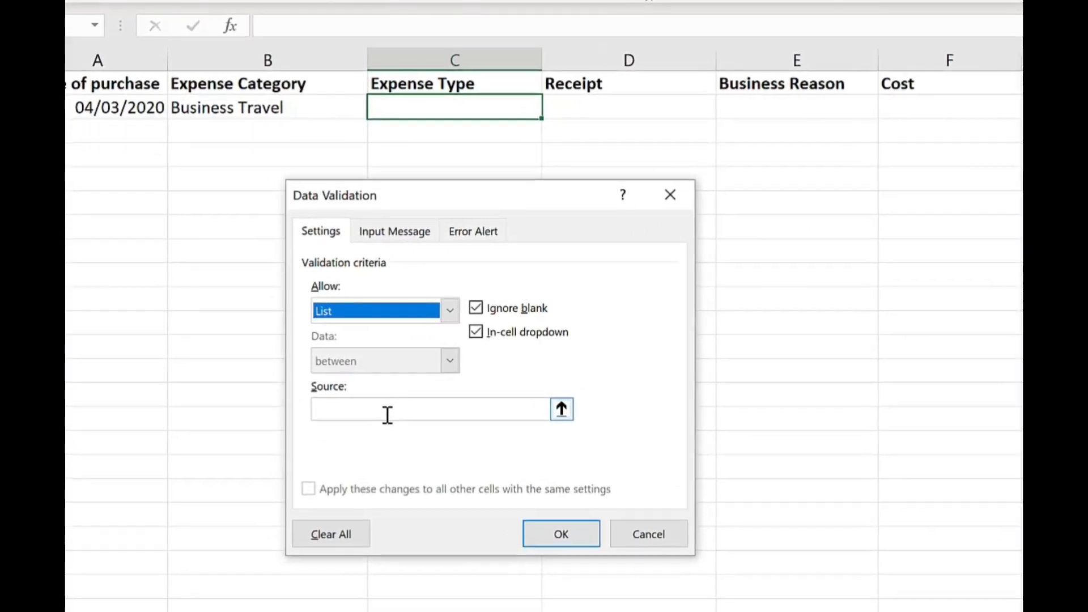
# Step: Use the defined name ExpenseType as the validation source of C2, and check the drop-down list
pyautogui.click(331, 384)
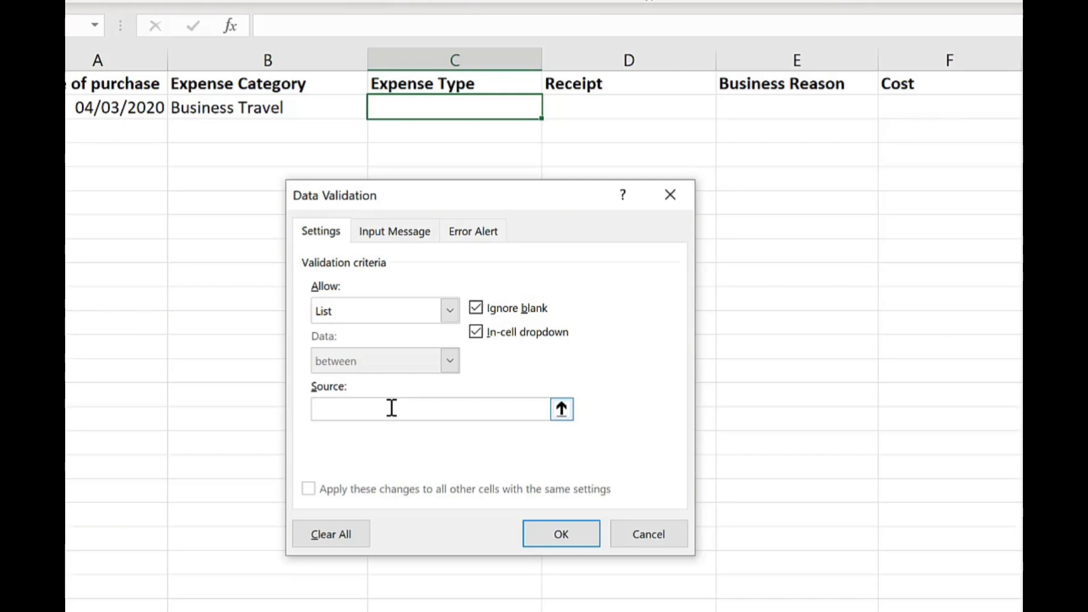
pyautogui.press('F3')
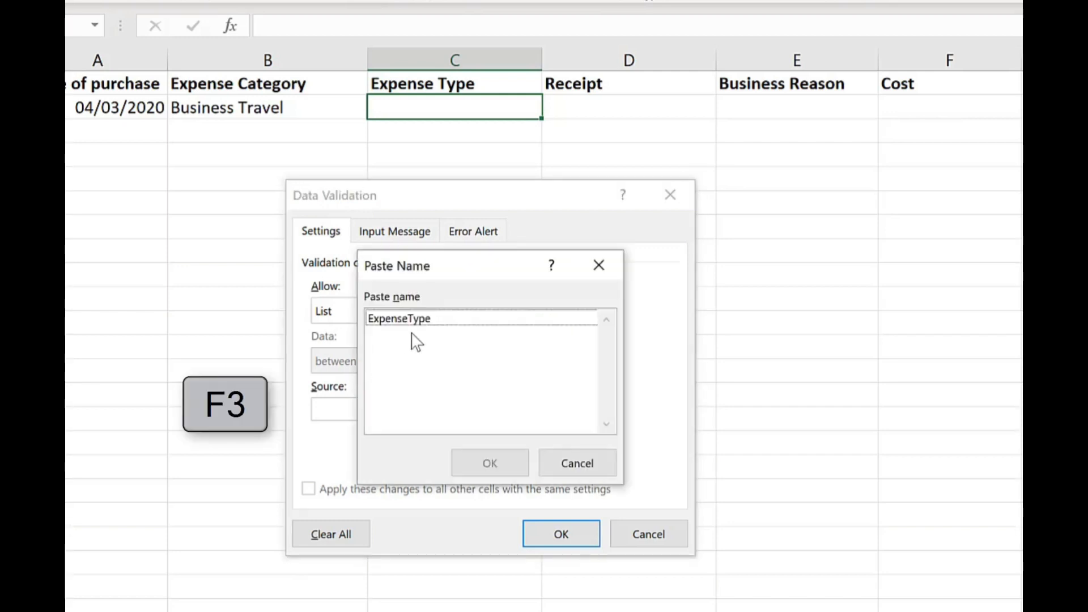
pyautogui.click(415, 319)
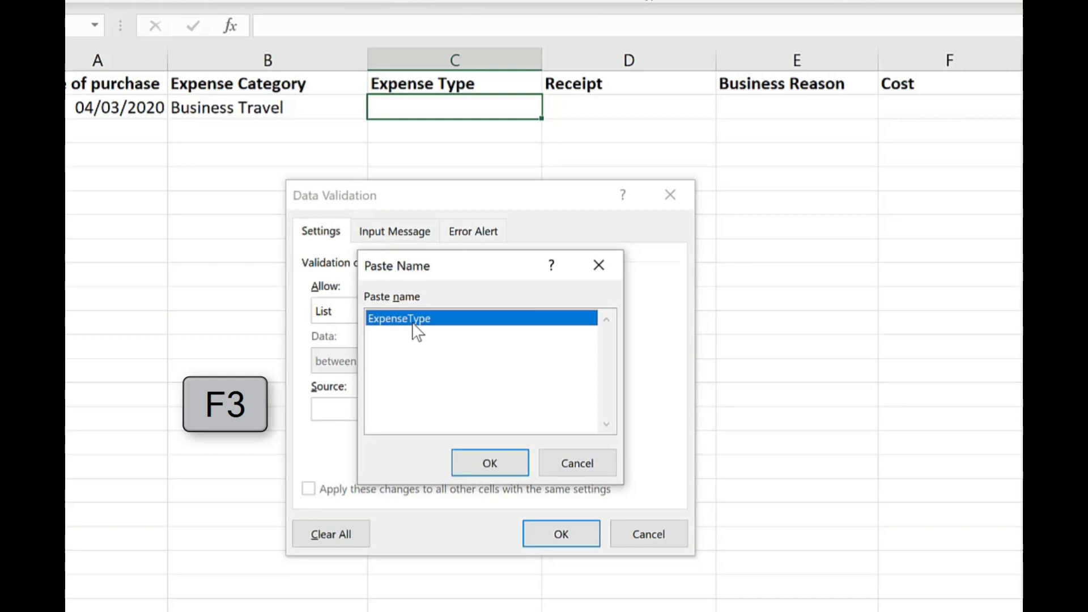
pyautogui.click(480, 453)
pyautogui.click(561, 534)
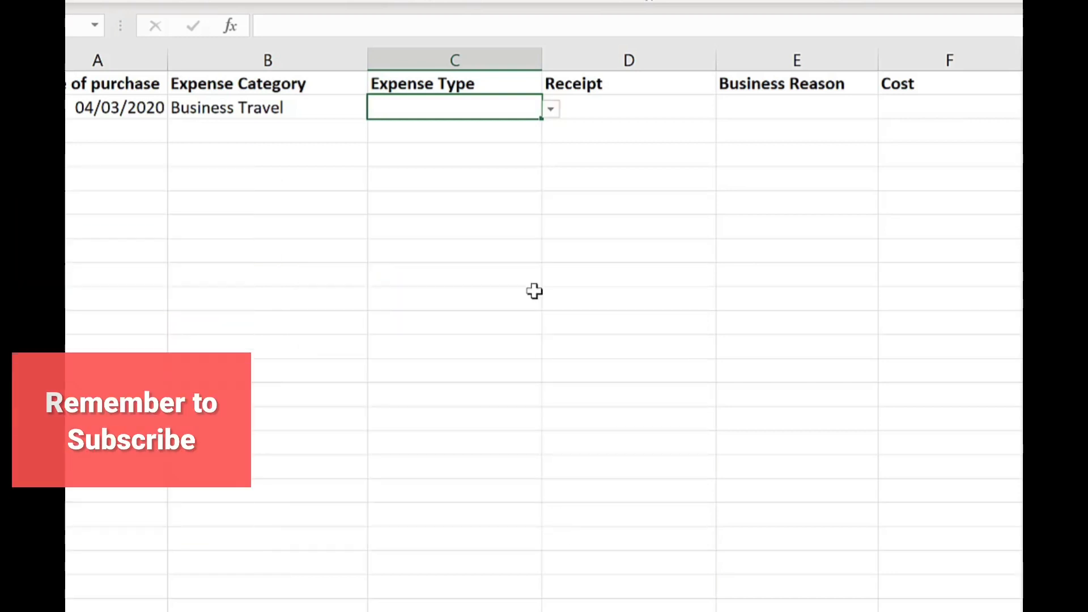
pyautogui.click(555, 113)
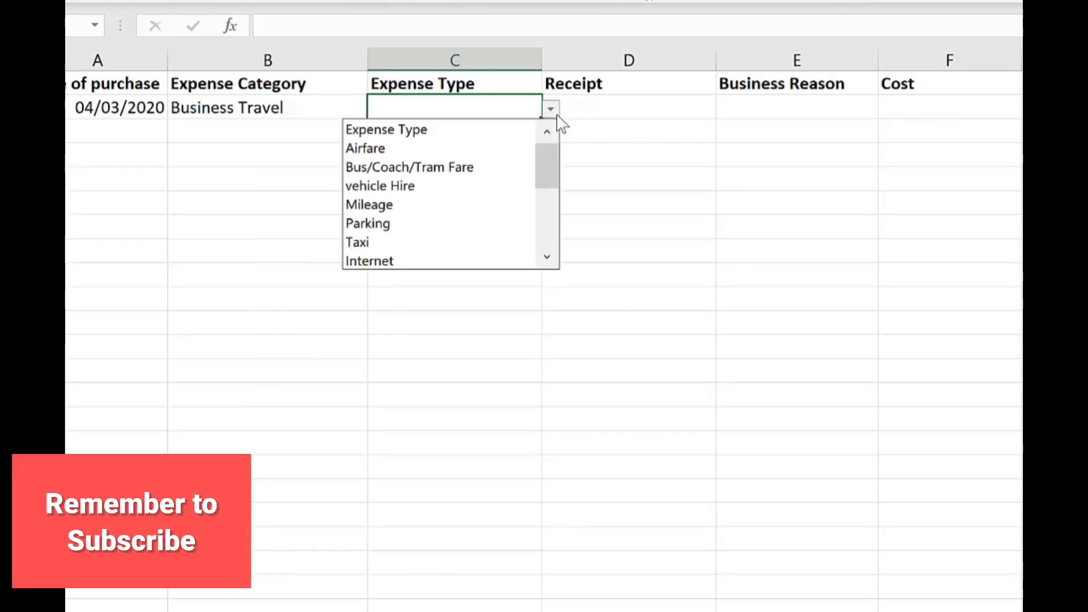
pyautogui.click(557, 115)
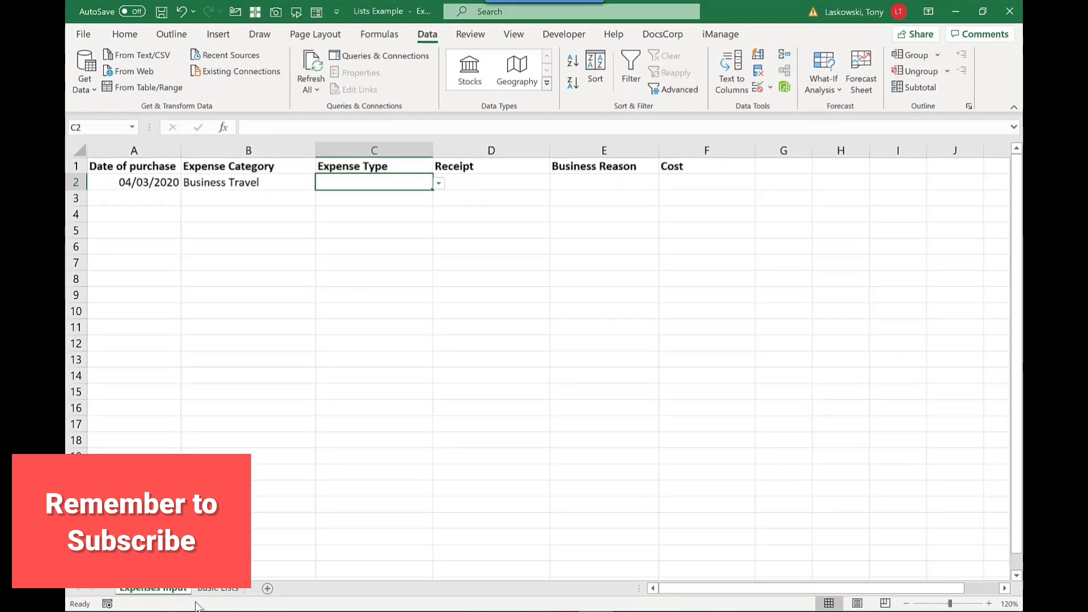
# Step: Add "Other" in B19 below Beverages in the Expense Type table on the Basic Lists sheet
pyautogui.click(215, 589)
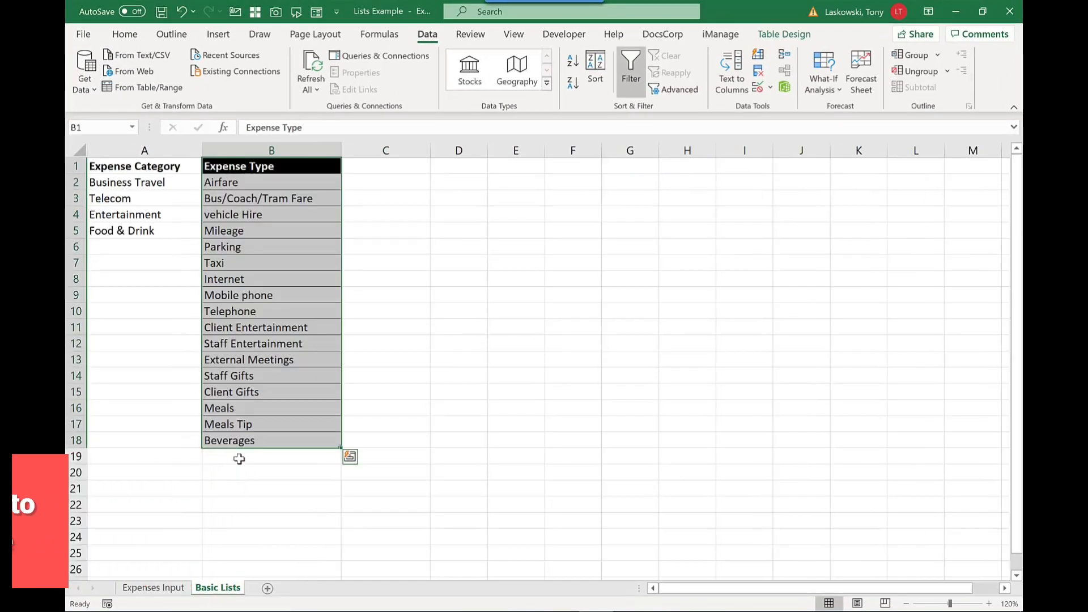
pyautogui.click(239, 459)
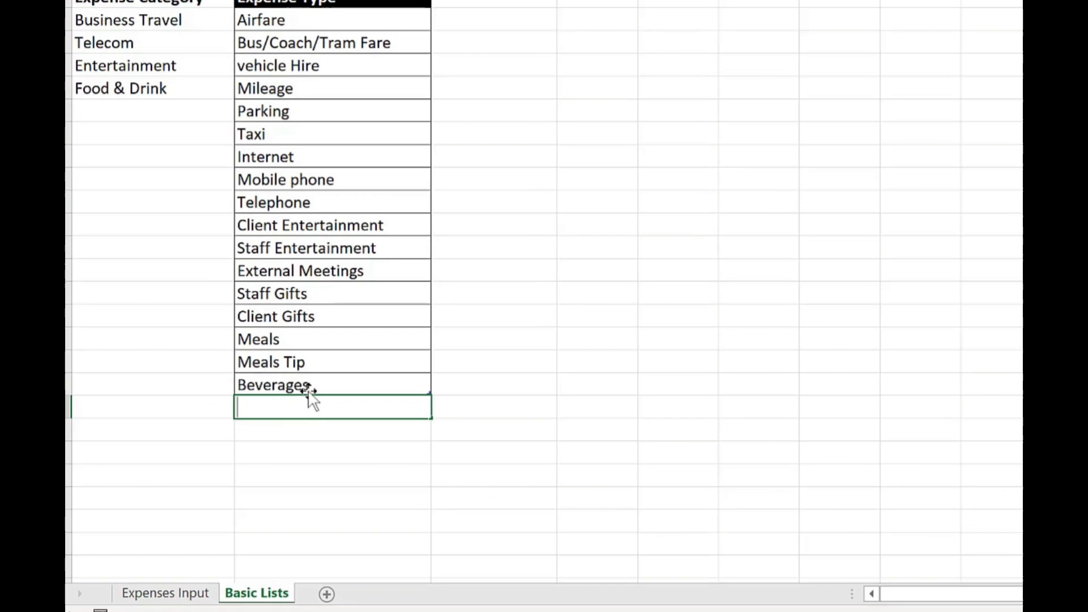
pyautogui.write('Oth')
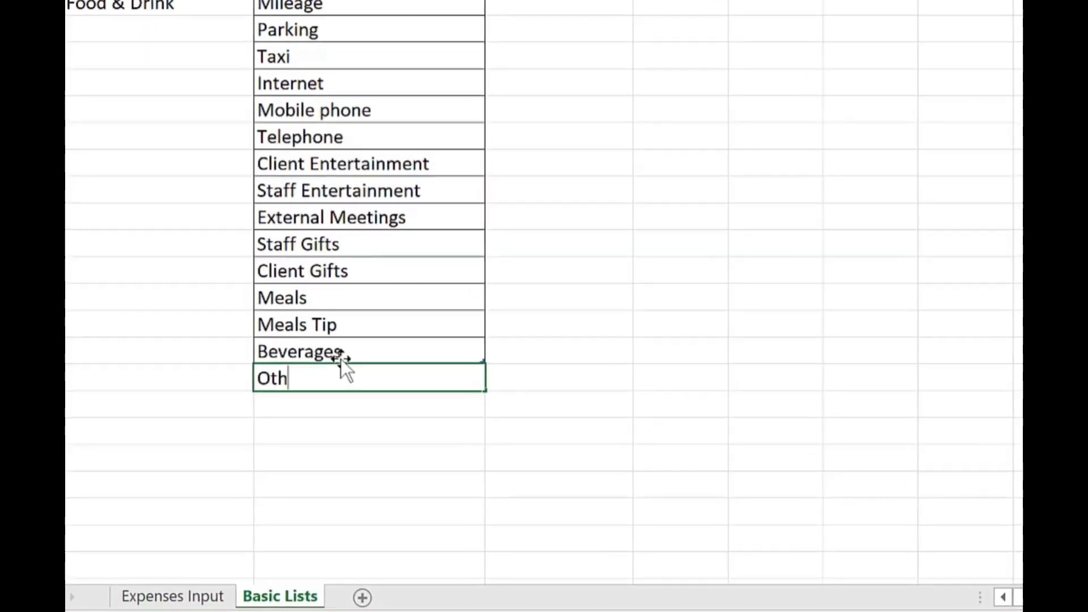
pyautogui.write('er')
pyautogui.press('Return')
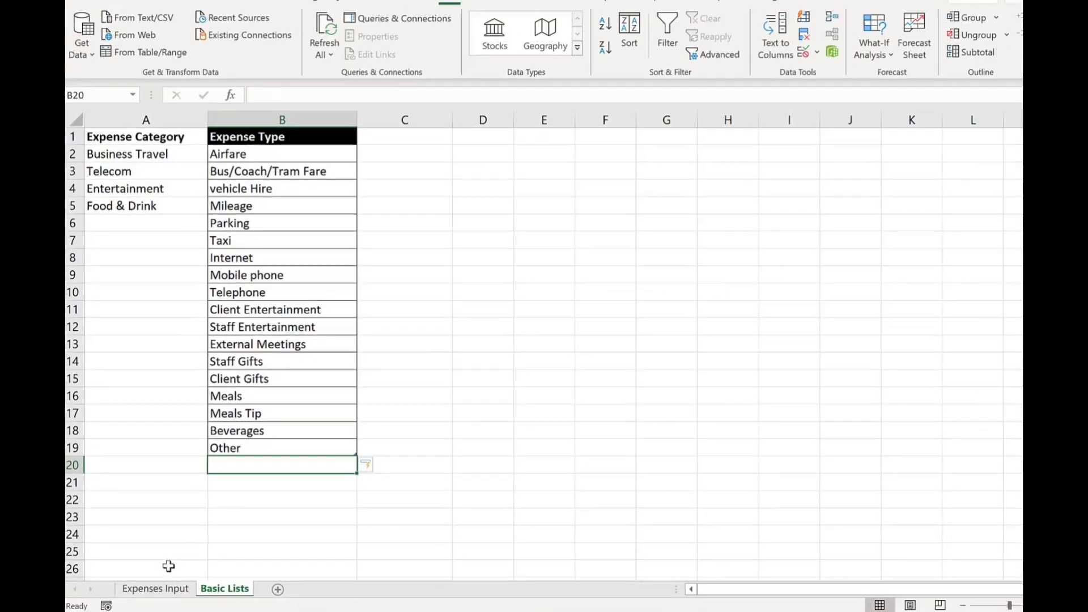
# Step: Check the end of the Expense Type drop-down list in C2 of Expenses Input for the added entry
pyautogui.click(153, 589)
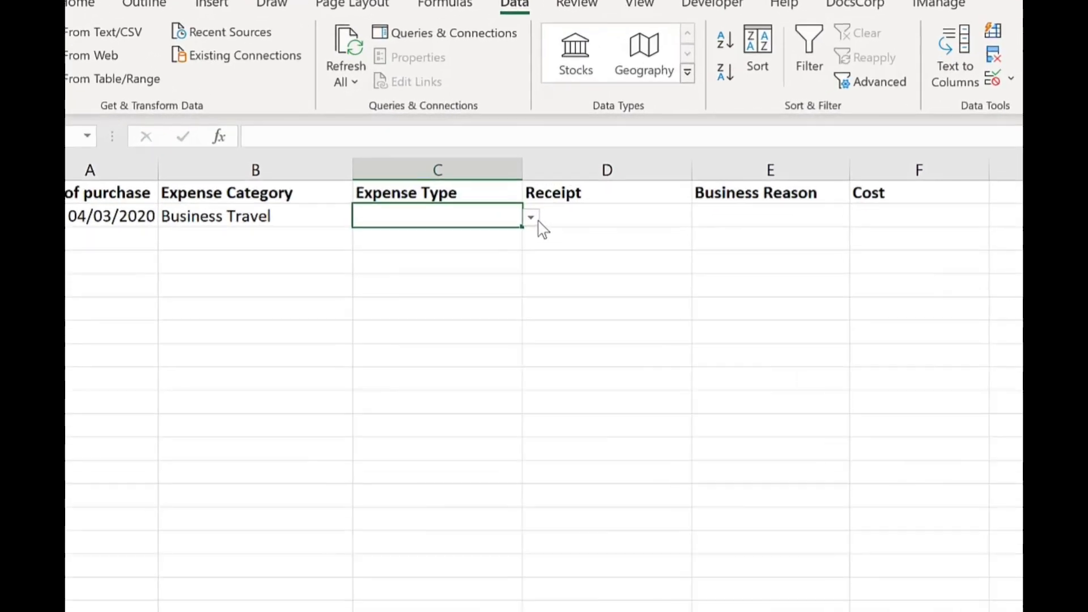
pyautogui.click(532, 219)
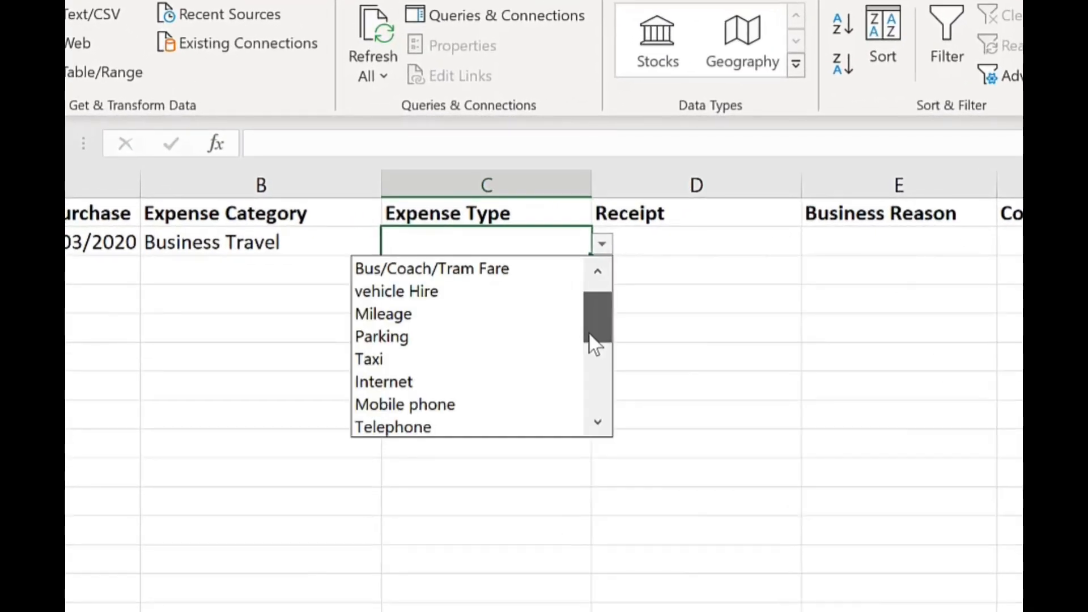
pyautogui.moveTo(593, 343); pyautogui.dragTo(598, 418)
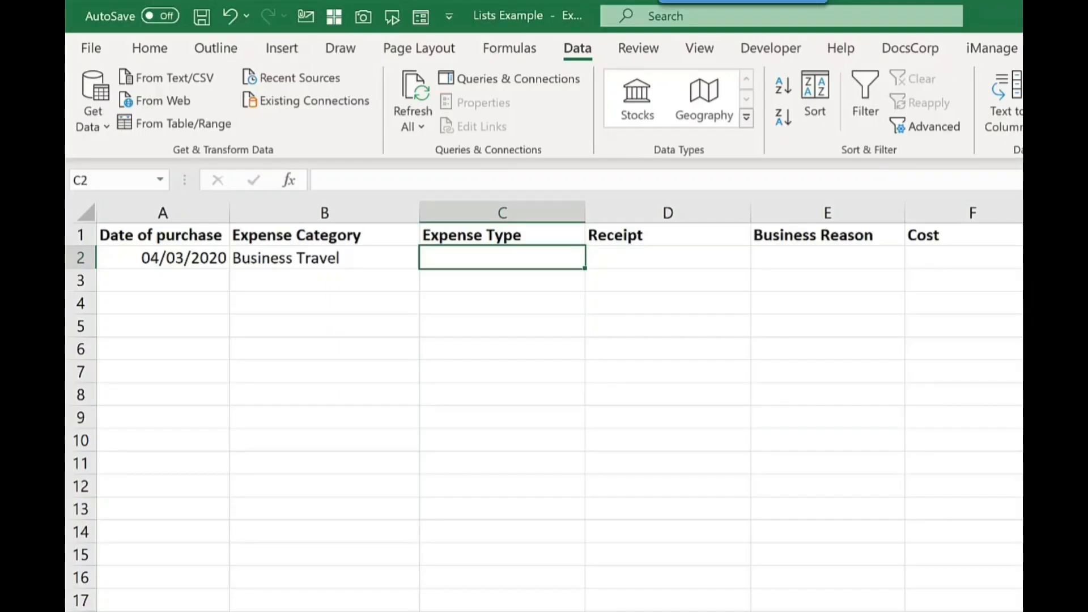
# Step: Choose Business Travel as the expense category in B2, and view the Expense Type choices offered in C2
pyautogui.click(376, 256)
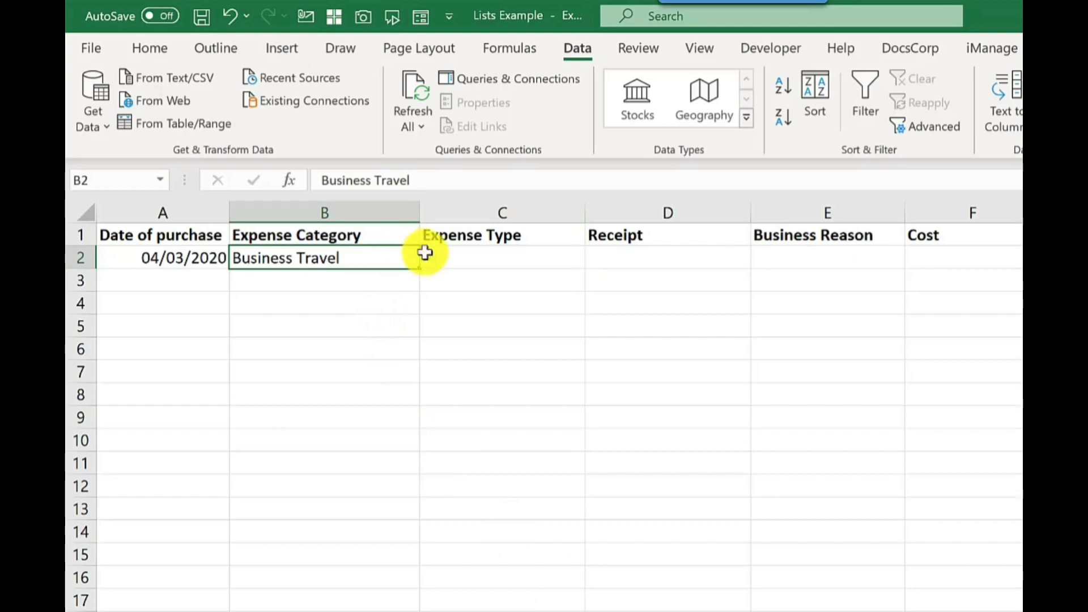
pyautogui.click(429, 260)
pyautogui.click(366, 281)
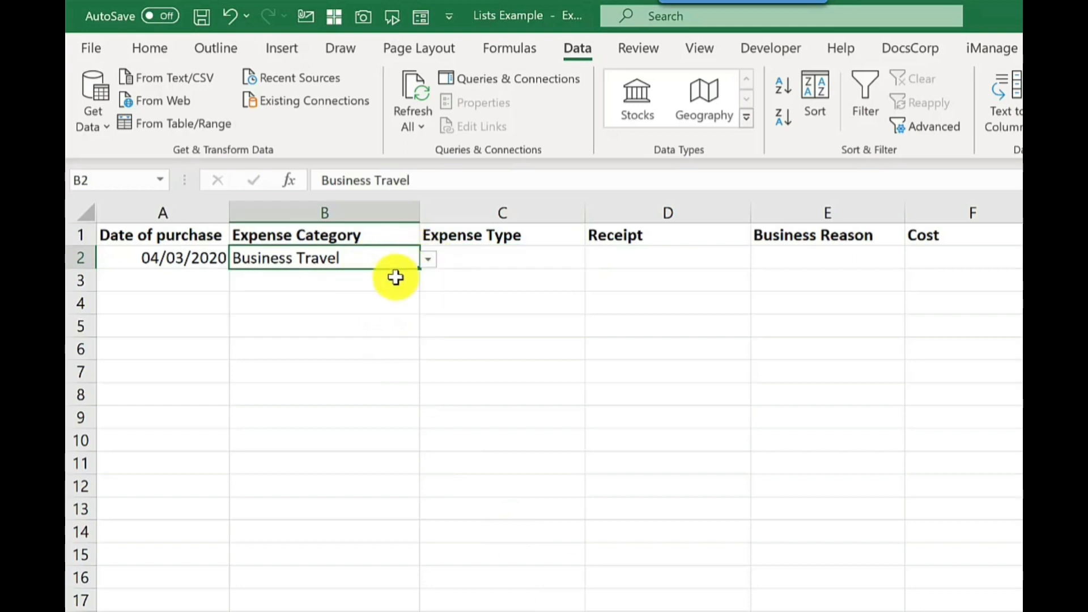
pyautogui.click(544, 259)
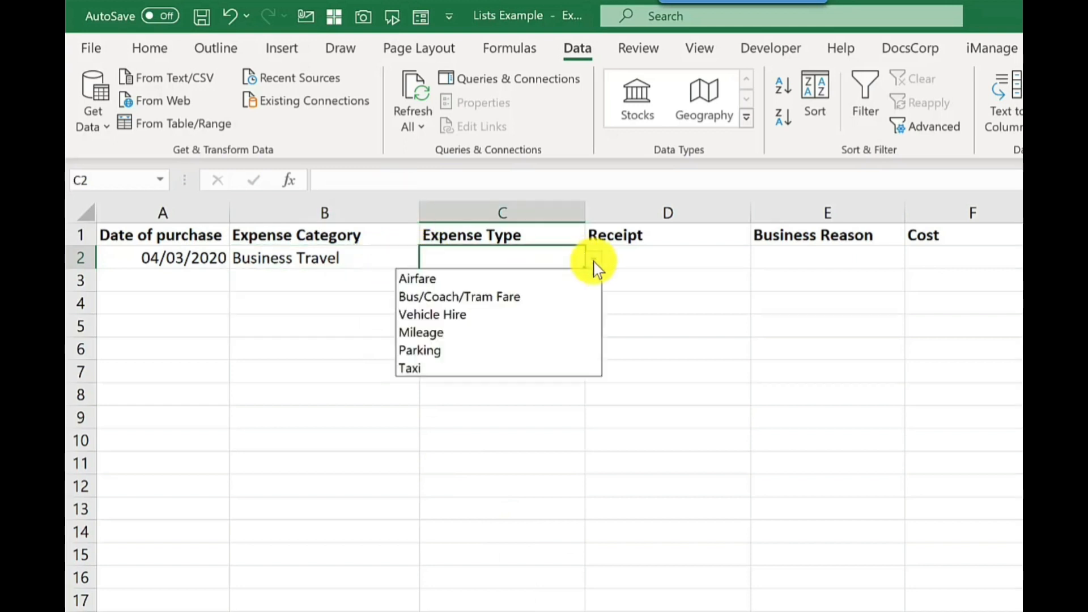